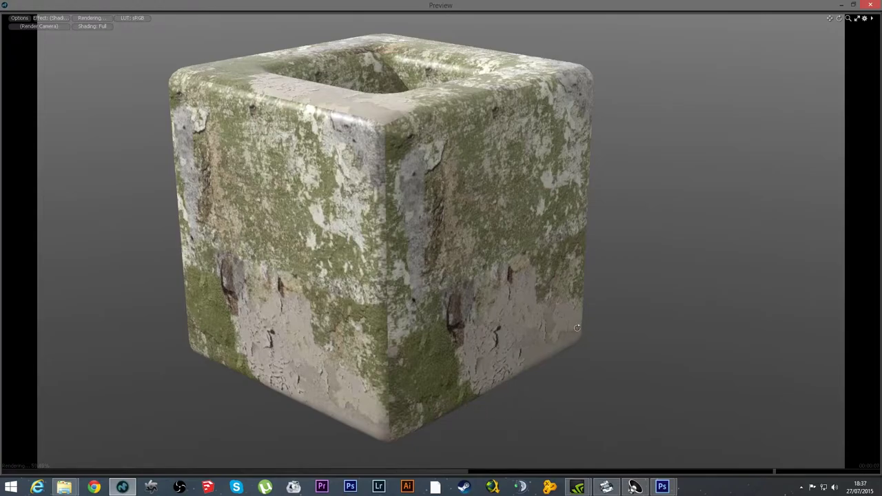
Step: Orbit the Modo render of the mossy hollow cube to view it from several angles, including looking down inside
{"action": "left_click_drag", "start_coordinate": [577, 328], "coordinate": [535, 335]}
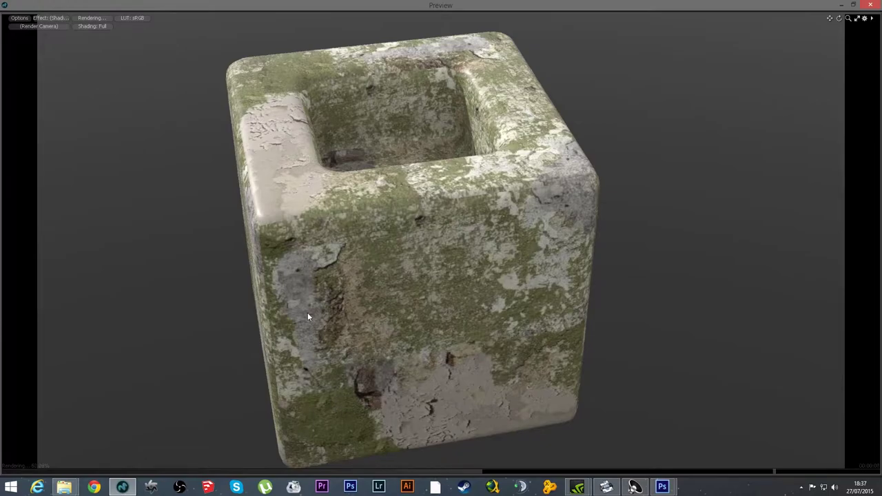
{"action": "left_click_drag", "start_coordinate": [257, 363], "coordinate": [365, 203]}
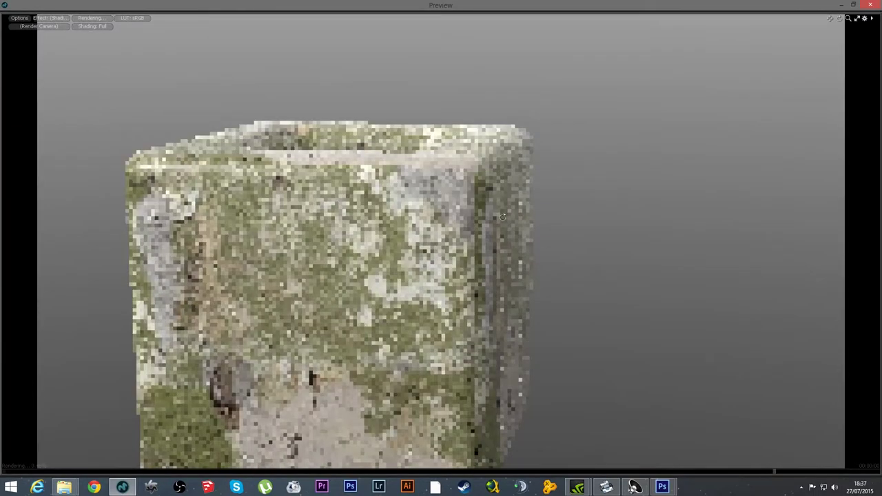
{"action": "mouse_move", "coordinate": [345, 110]}
{"action": "left_mouse_down"}
{"action": "mouse_move", "coordinate": [397, 253]}
{"action": "mouse_move", "coordinate": [349, 48]}
{"action": "left_mouse_up"}
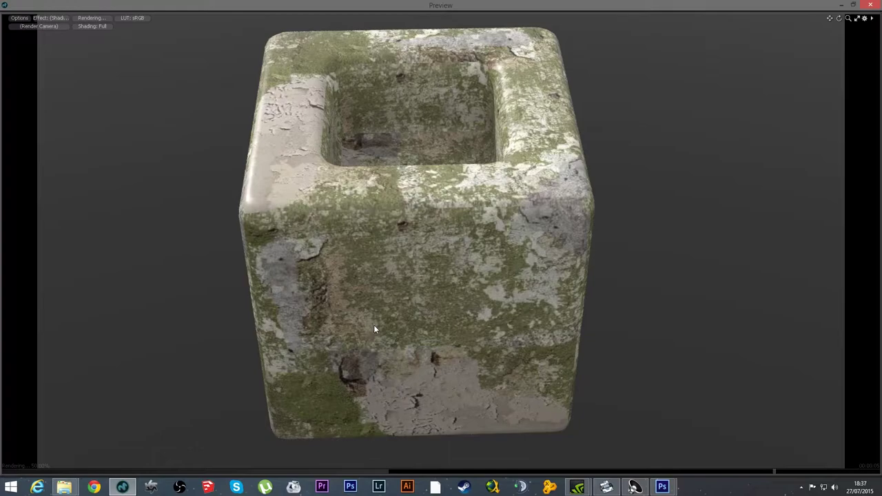
{"action": "left_click_drag", "start_coordinate": [291, 373], "coordinate": [306, 328]}
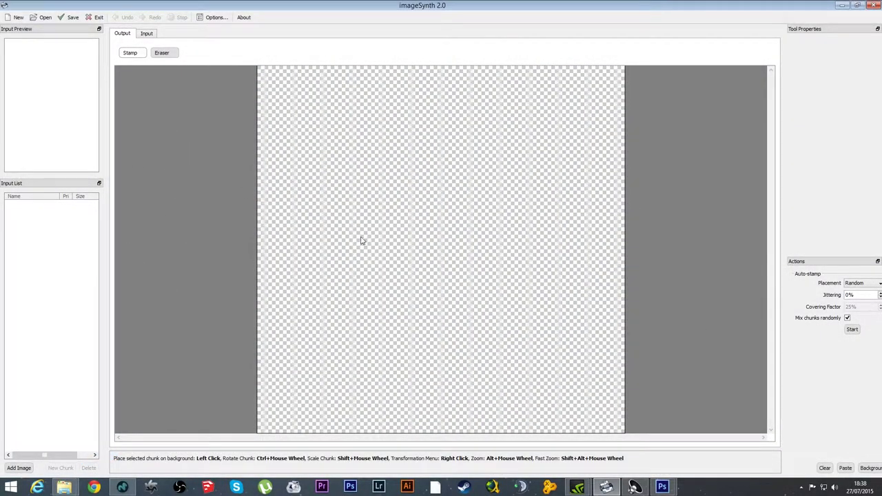
Step: Restore the imageSynth window and drag it to the top edge to maximize it
{"action": "double_click", "coordinate": [444, 9]}
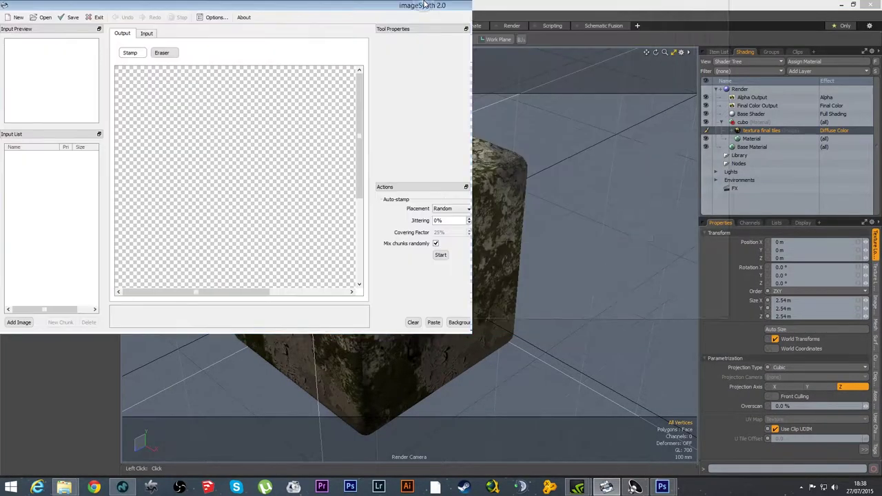
{"action": "left_click_drag", "start_coordinate": [414, 9], "coordinate": [248, 1]}
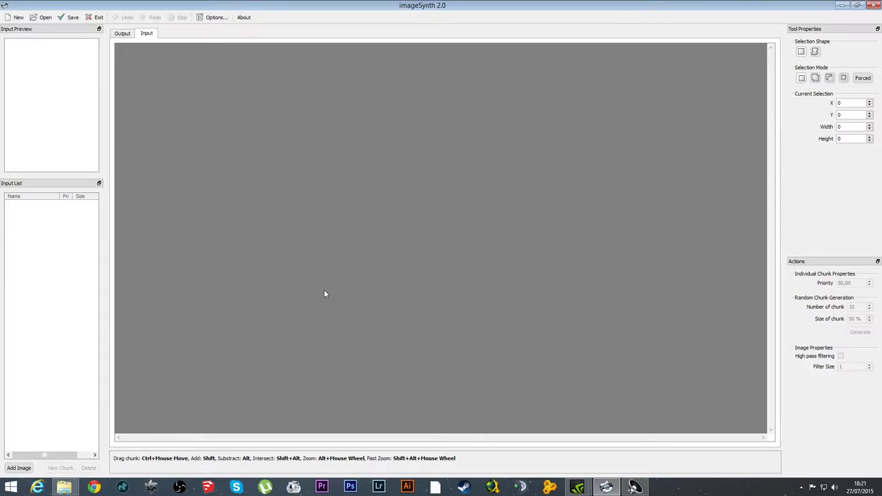
Step: Create a new imageSynth document at 800×800
{"action": "left_click", "coordinate": [15, 17]}
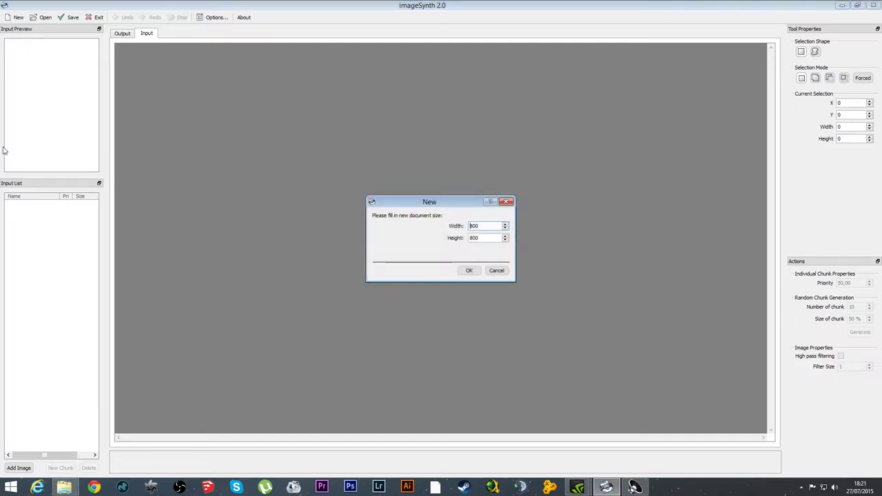
{"action": "key", "text": "Tab"}
{"action": "double_click", "coordinate": [484, 226]}
{"action": "left_click", "coordinate": [467, 273]}
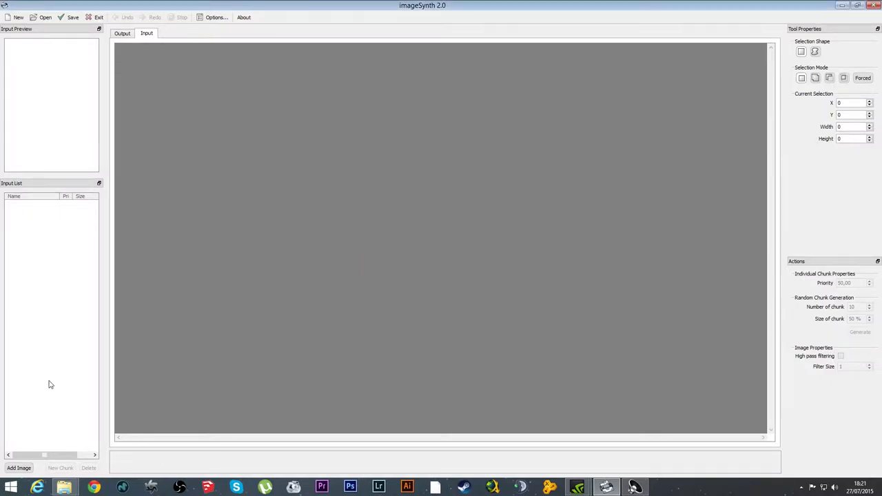
Step: Load 2_wall_texture_big_10_01_24.jpg as input, scaled down to fit, and show the output canvas
{"action": "left_click", "coordinate": [19, 469]}
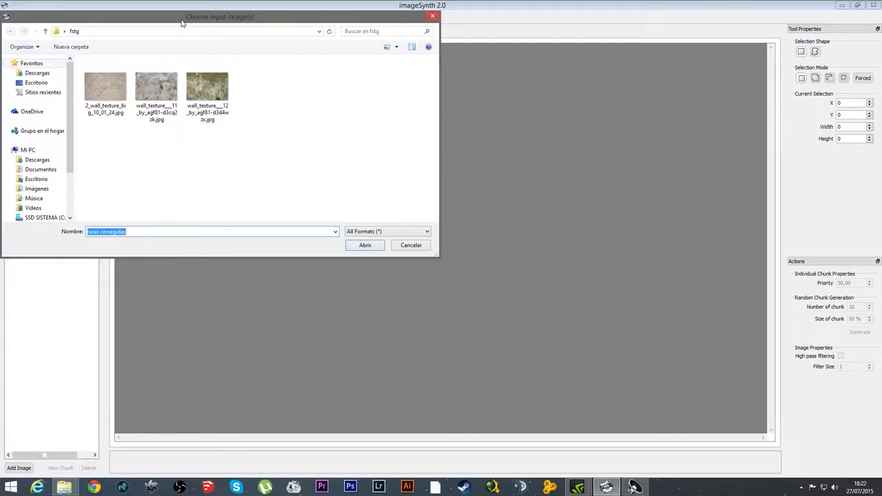
{"action": "left_click", "coordinate": [281, 164]}
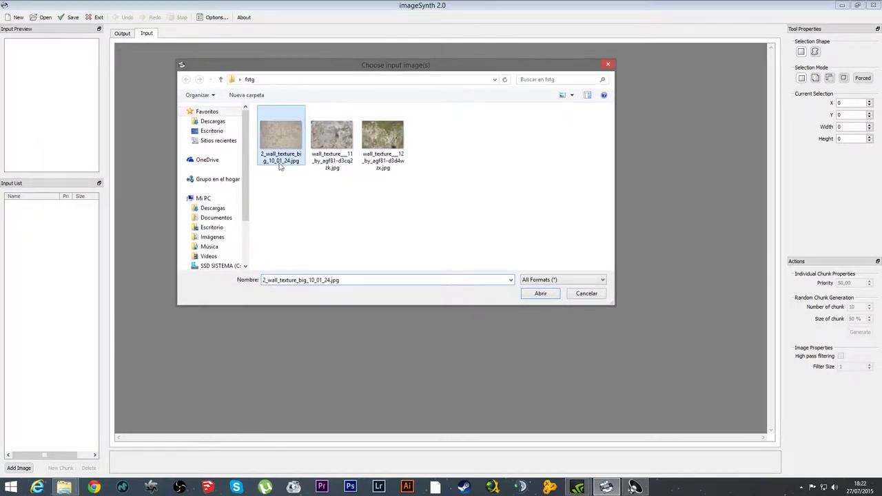
{"action": "left_click", "coordinate": [544, 295]}
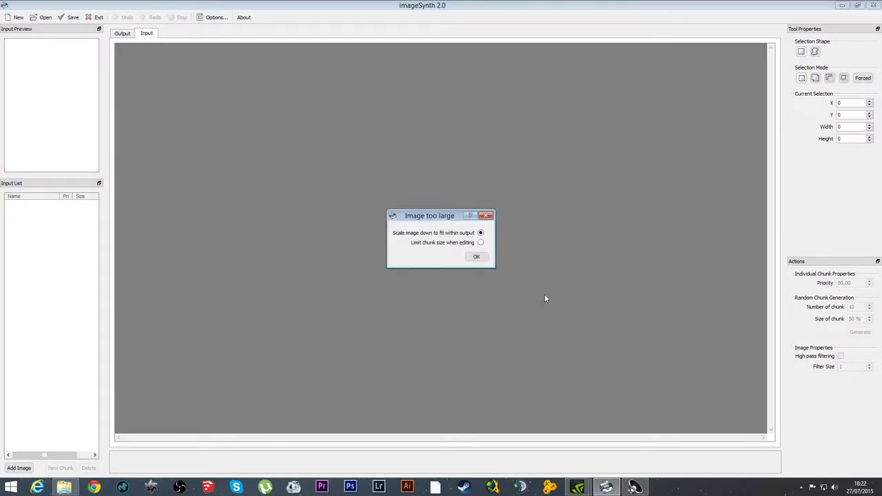
{"action": "left_click", "coordinate": [476, 256]}
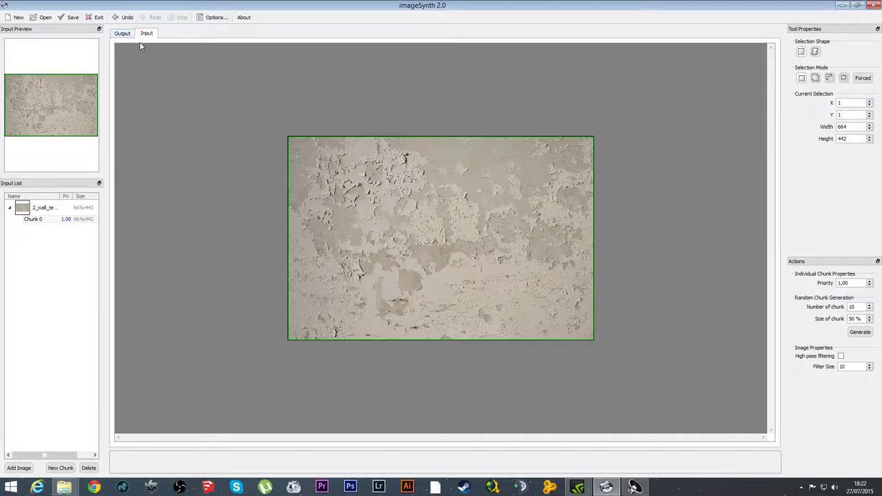
{"action": "left_click", "coordinate": [122, 34]}
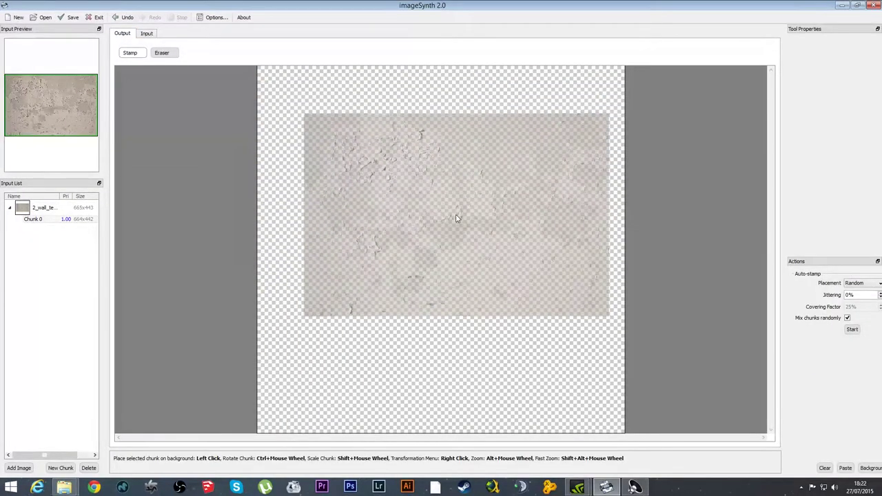
Step: Run a trial auto-stamp of the plaster chunks, then begin adding more input images
{"action": "left_click", "coordinate": [852, 331]}
{"action": "left_click", "coordinate": [852, 330]}
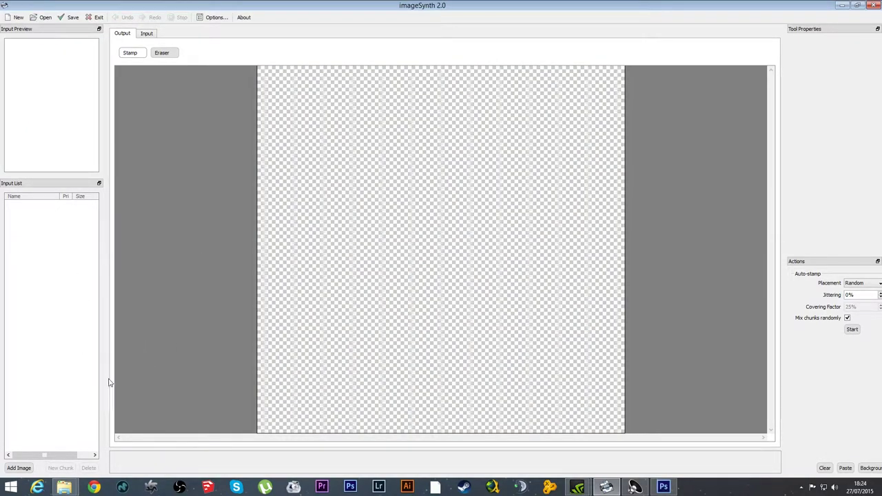
{"action": "left_click", "coordinate": [21, 468]}
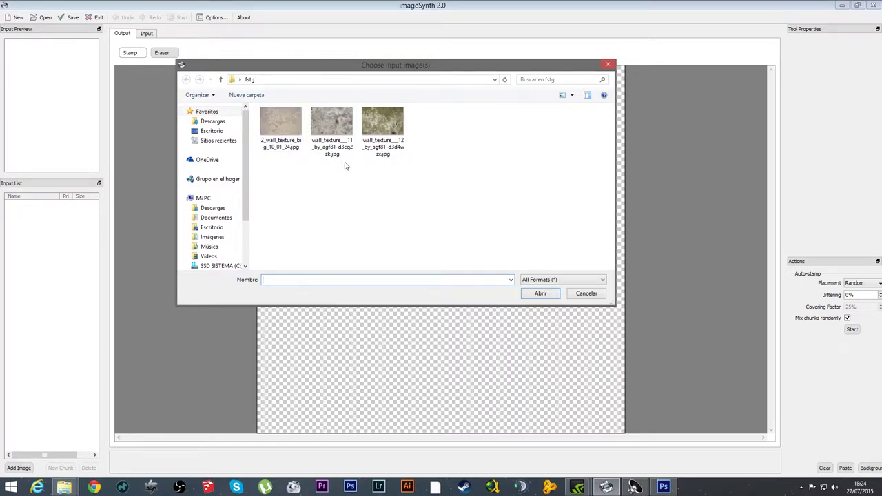
Step: Load all three wall textures as inputs, scaled down, and auto-stamp their chunks across the canvas
{"action": "left_click_drag", "start_coordinate": [276, 175], "coordinate": [431, 132]}
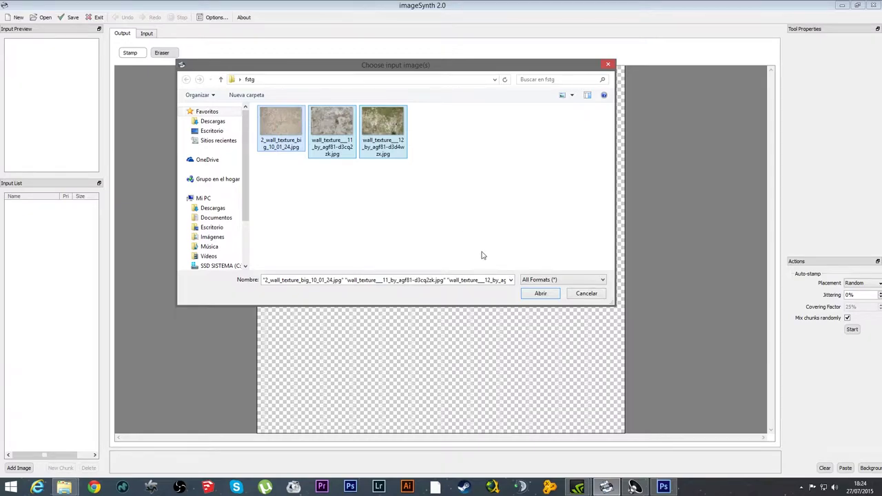
{"action": "left_click", "coordinate": [537, 292]}
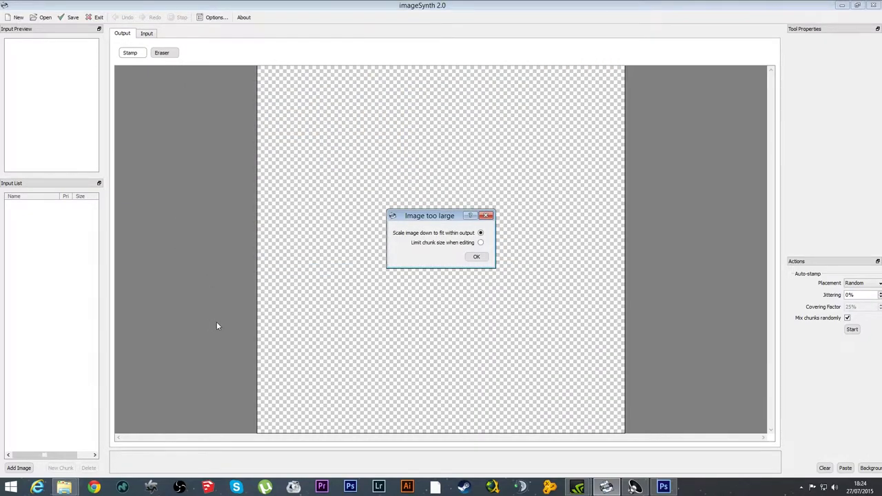
{"action": "left_click", "coordinate": [477, 257]}
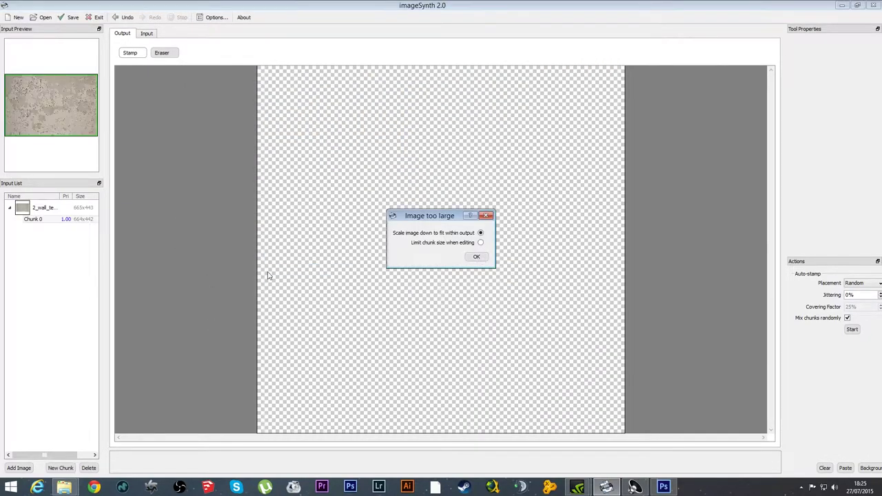
{"action": "left_click", "coordinate": [477, 257]}
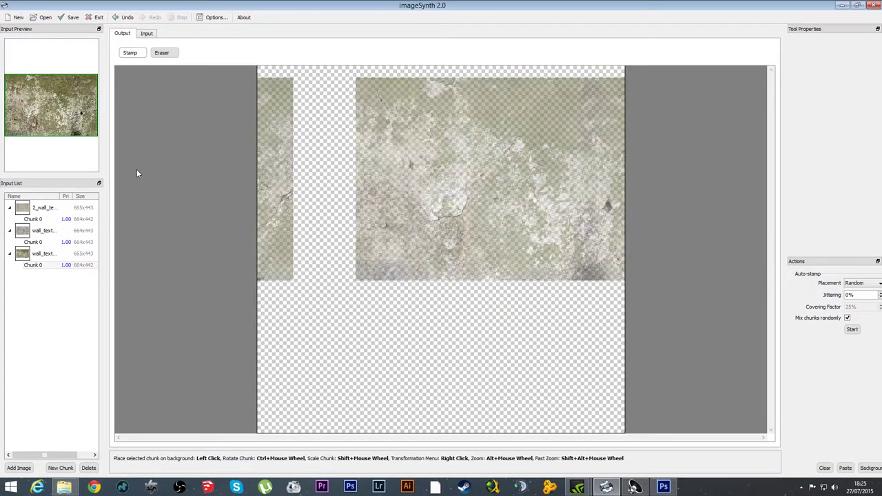
{"action": "left_click", "coordinate": [130, 53]}
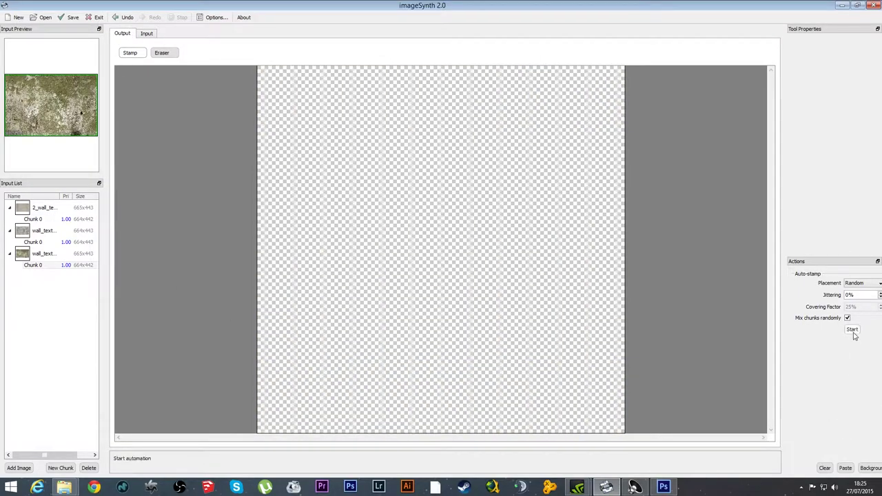
{"action": "left_click", "coordinate": [853, 330]}
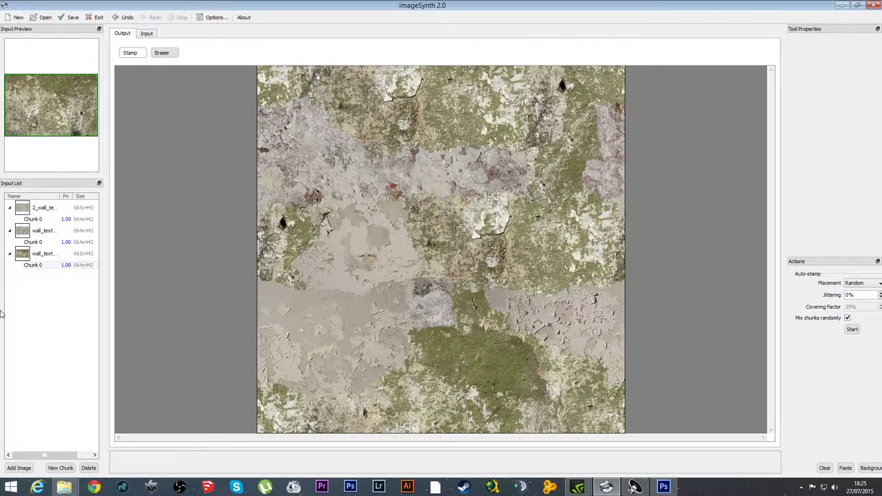
Step: Preview the Chunk 0 of each of the three input images, comparing them in turn
{"action": "left_click", "coordinate": [29, 220]}
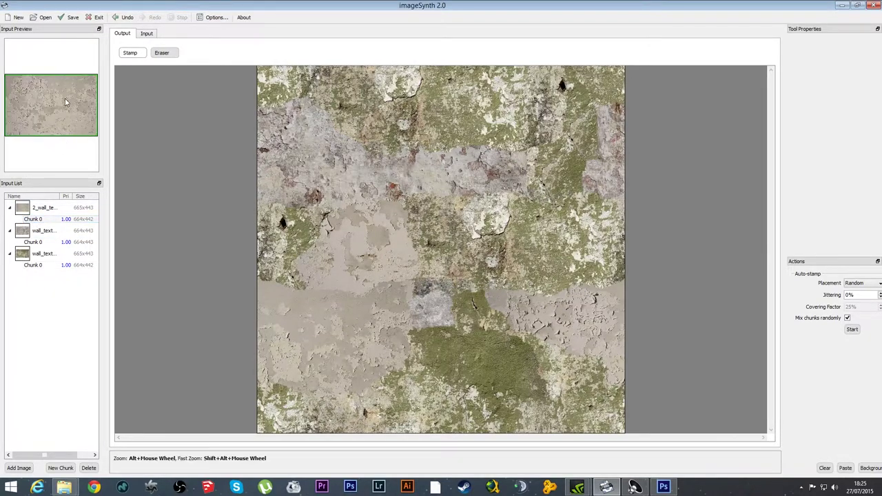
{"action": "left_click", "coordinate": [43, 245]}
{"action": "left_click", "coordinate": [36, 266]}
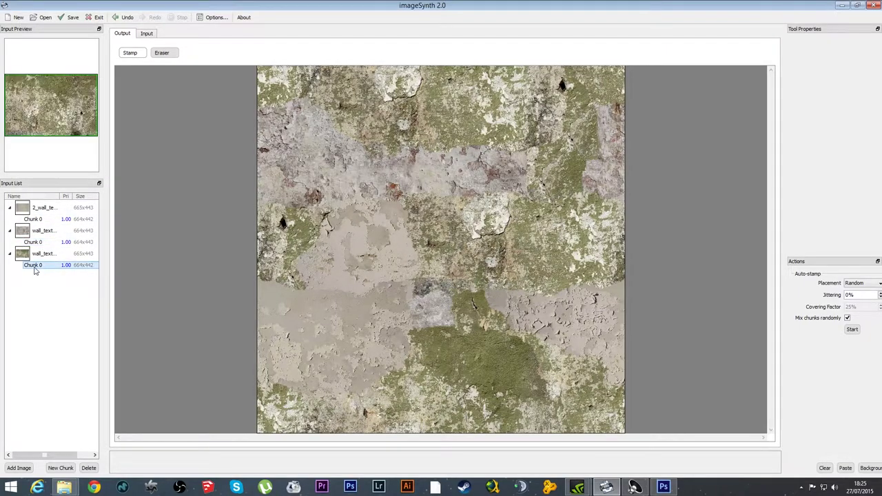
{"action": "left_click", "coordinate": [36, 244]}
{"action": "left_click", "coordinate": [34, 220]}
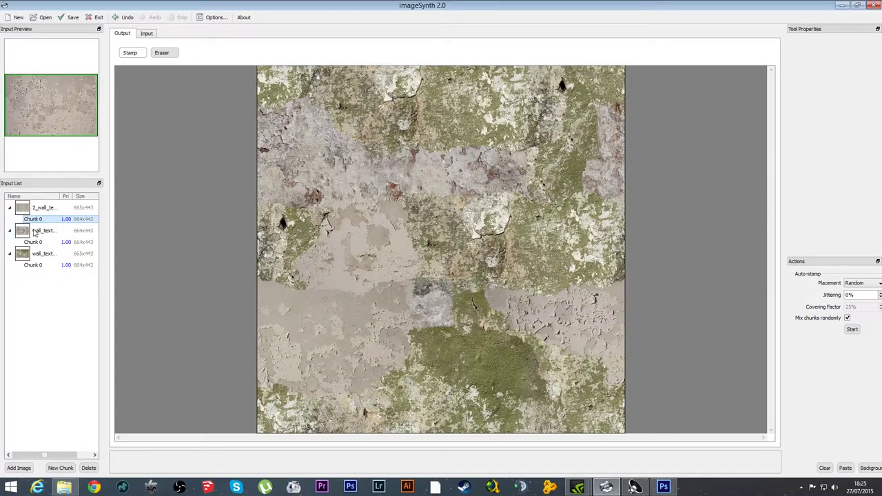
{"action": "left_click", "coordinate": [38, 242]}
{"action": "left_click", "coordinate": [40, 267]}
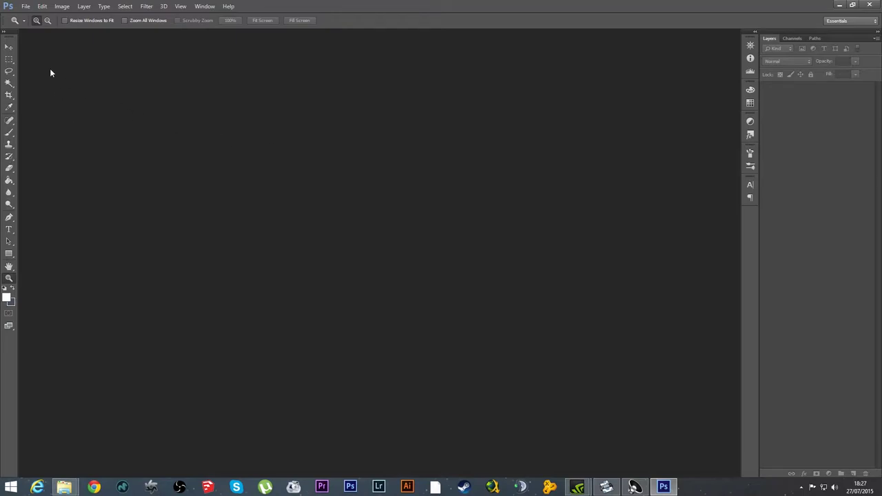
Step: Open the three peeling-plaster wall texture files in Photoshop
{"action": "left_click", "coordinate": [26, 6]}
{"action": "left_click", "coordinate": [32, 24]}
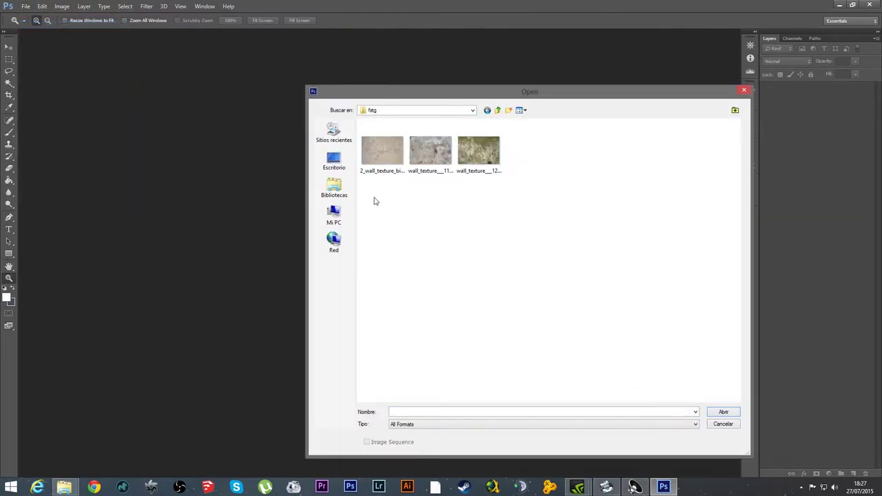
{"action": "left_click_drag", "start_coordinate": [374, 201], "coordinate": [525, 128]}
{"action": "left_click", "coordinate": [722, 412]}
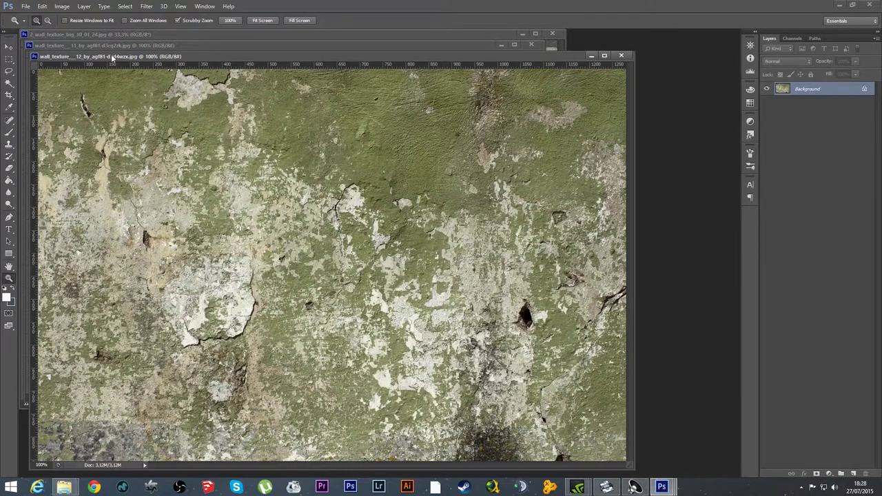
Step: Arrange the green, grey and beige texture windows so all three are visible
{"action": "left_click_drag", "start_coordinate": [113, 58], "coordinate": [507, 66]}
{"action": "mouse_move", "coordinate": [266, 42]}
{"action": "left_mouse_down"}
{"action": "mouse_move", "coordinate": [232, 149]}
{"action": "mouse_move", "coordinate": [219, 248]}
{"action": "left_mouse_up"}
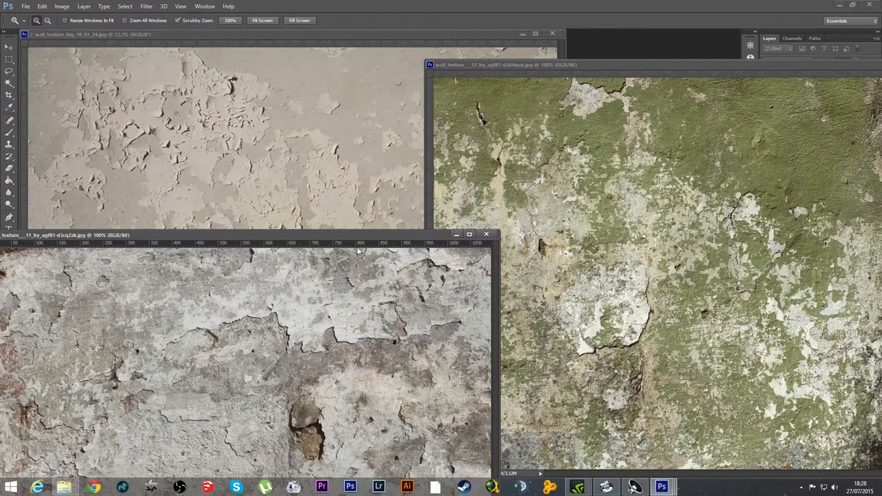
{"action": "left_click_drag", "start_coordinate": [392, 235], "coordinate": [294, 318]}
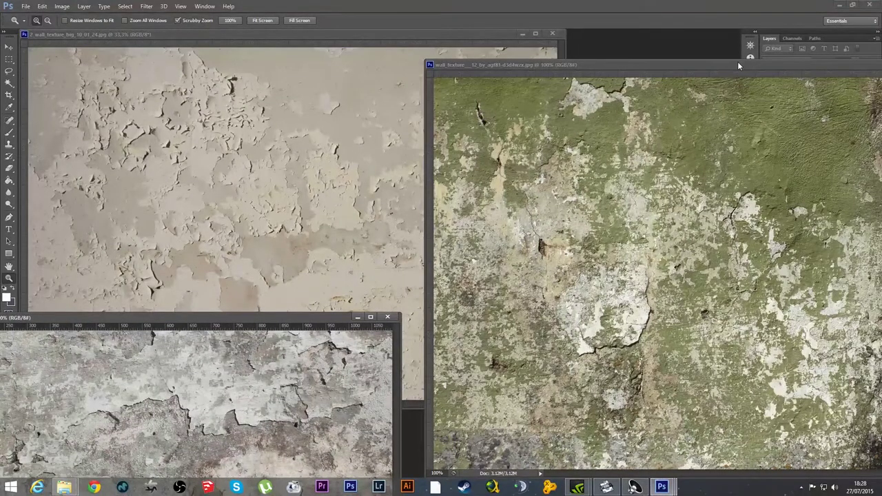
{"action": "left_click_drag", "start_coordinate": [738, 61], "coordinate": [635, 63]}
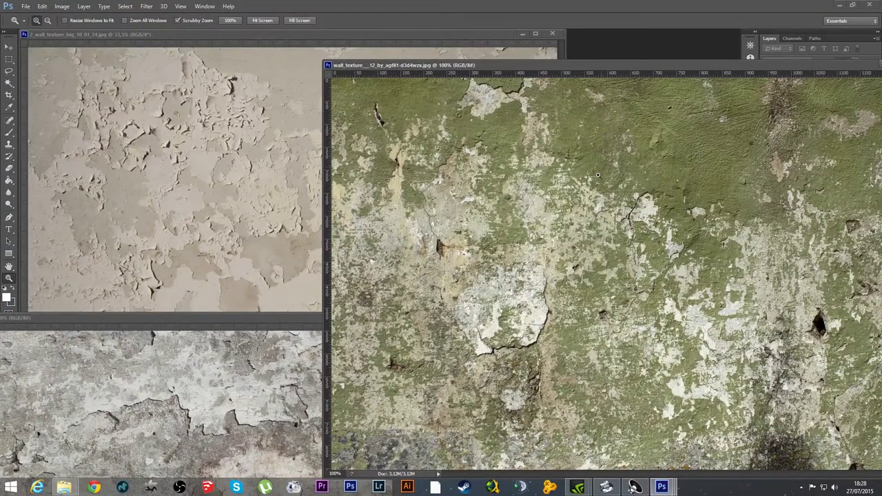
{"action": "left_click", "coordinate": [247, 319]}
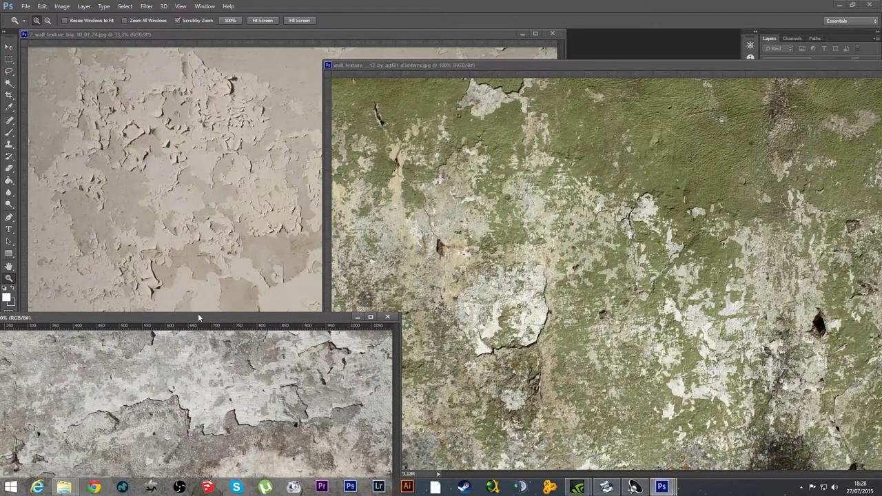
{"action": "mouse_move", "coordinate": [206, 319]}
{"action": "left_mouse_down"}
{"action": "mouse_move", "coordinate": [341, 222]}
{"action": "mouse_move", "coordinate": [338, 193]}
{"action": "left_mouse_up"}
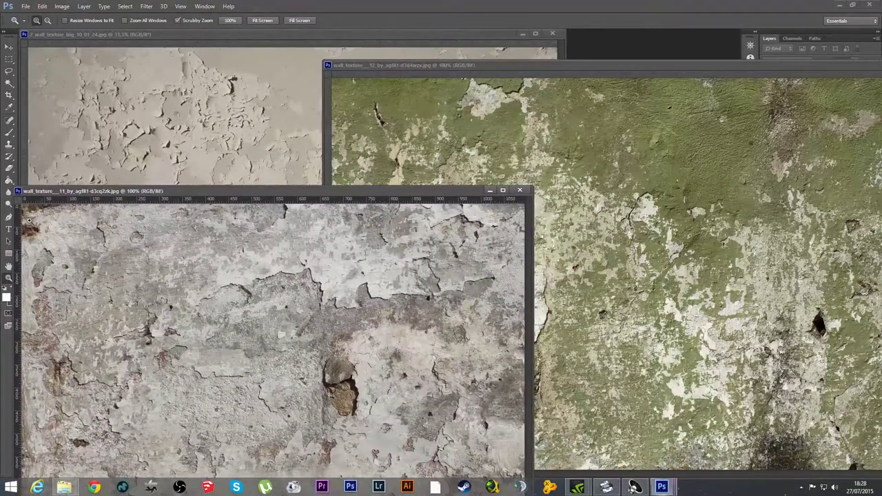
{"action": "left_click", "coordinate": [61, 6]}
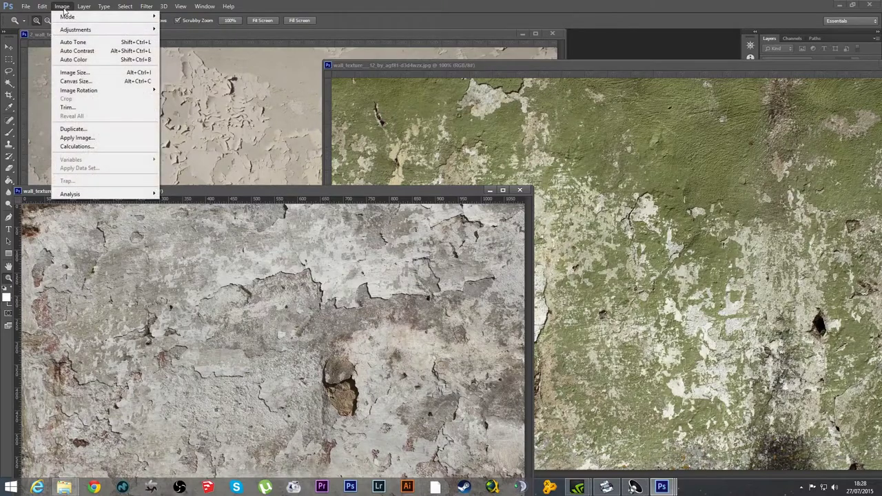
Step: Apply Match Color to the grey wall_texture_11 using the mossy wall_texture_12 as source
{"action": "mouse_move", "coordinate": [76, 29]}
{"action": "left_click", "coordinate": [196, 221]}
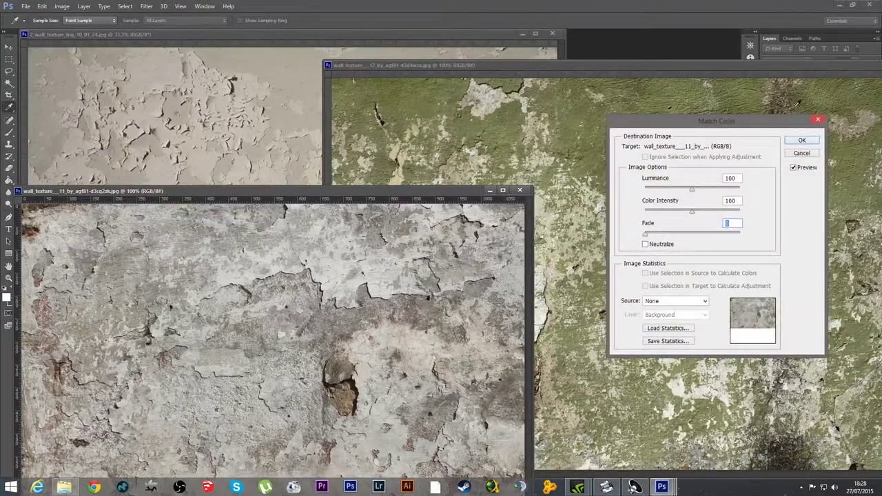
{"action": "left_click_drag", "start_coordinate": [723, 128], "coordinate": [756, 61]}
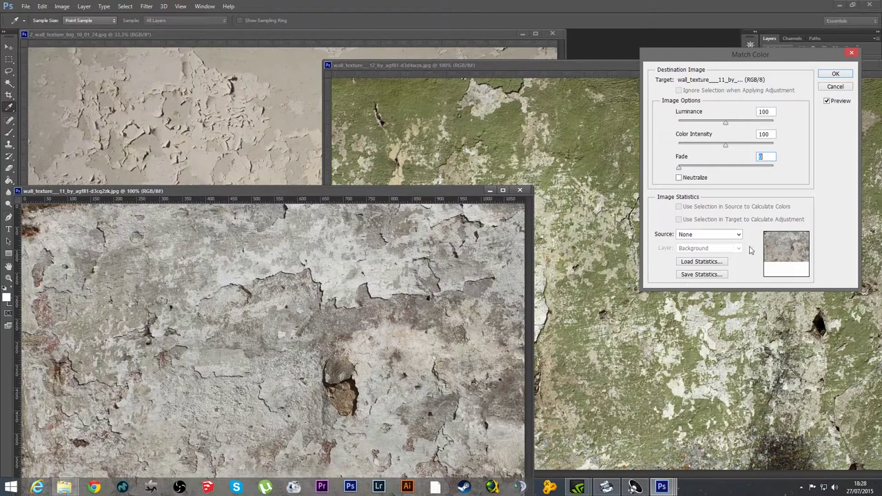
{"action": "left_click", "coordinate": [699, 238]}
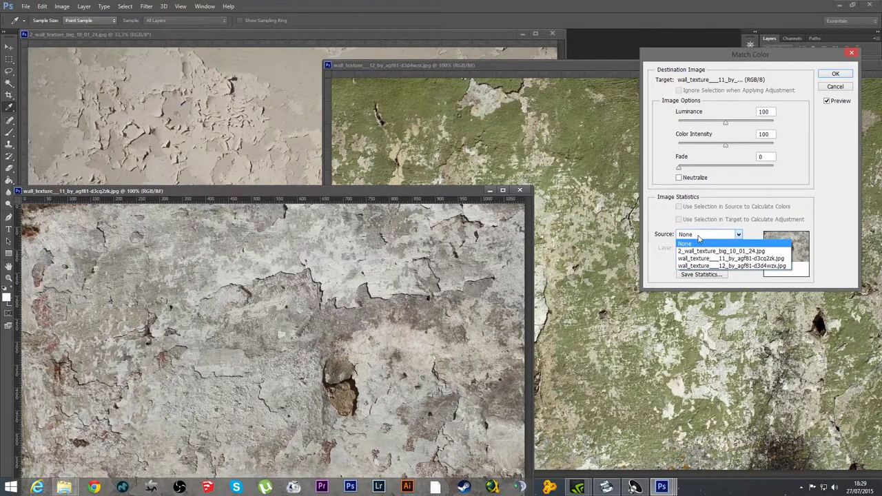
{"action": "left_click", "coordinate": [713, 266]}
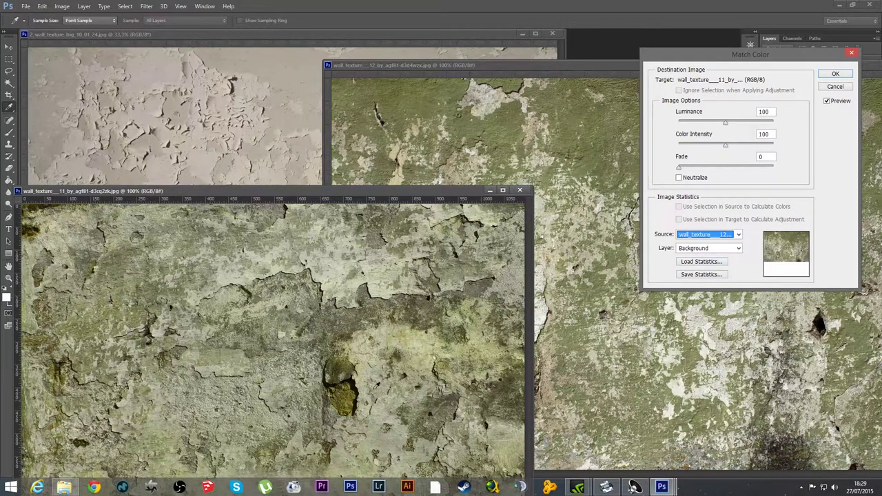
{"action": "left_click", "coordinate": [836, 74]}
{"action": "key", "text": "z"}
{"action": "left_click_drag", "start_coordinate": [322, 194], "coordinate": [577, 163]}
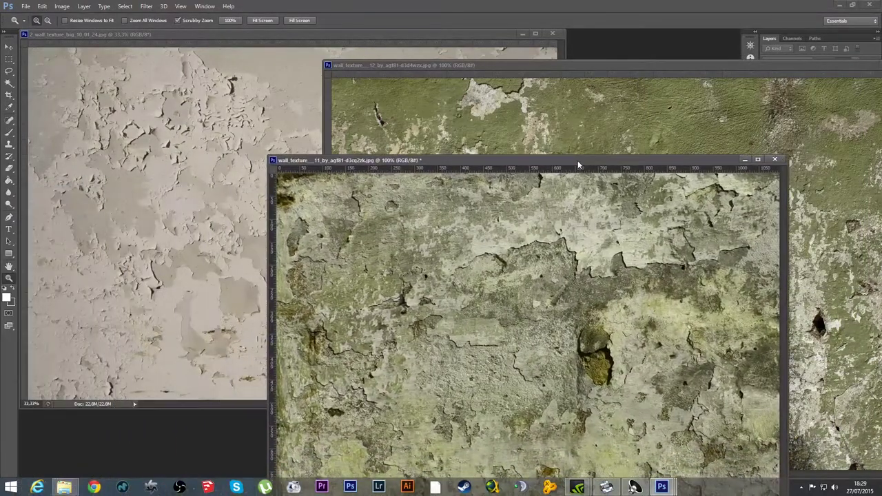
{"action": "left_click", "coordinate": [179, 37]}
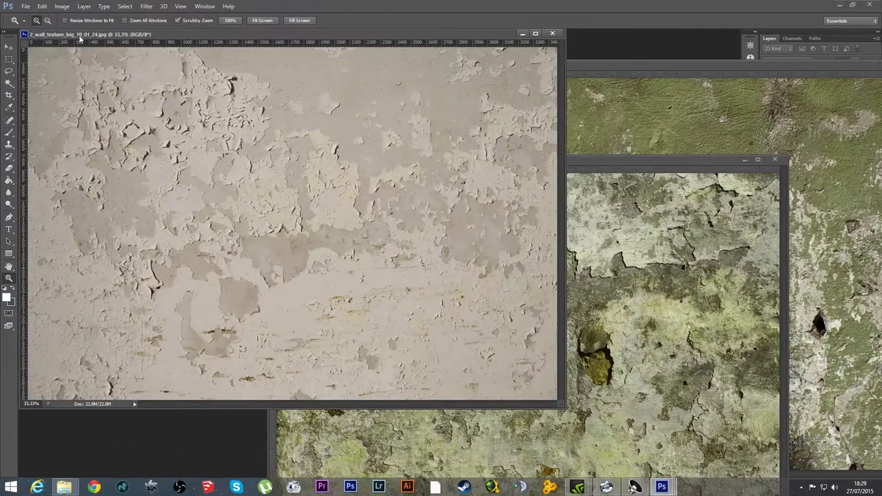
{"action": "left_click", "coordinate": [62, 6]}
{"action": "mouse_move", "coordinate": [76, 30]}
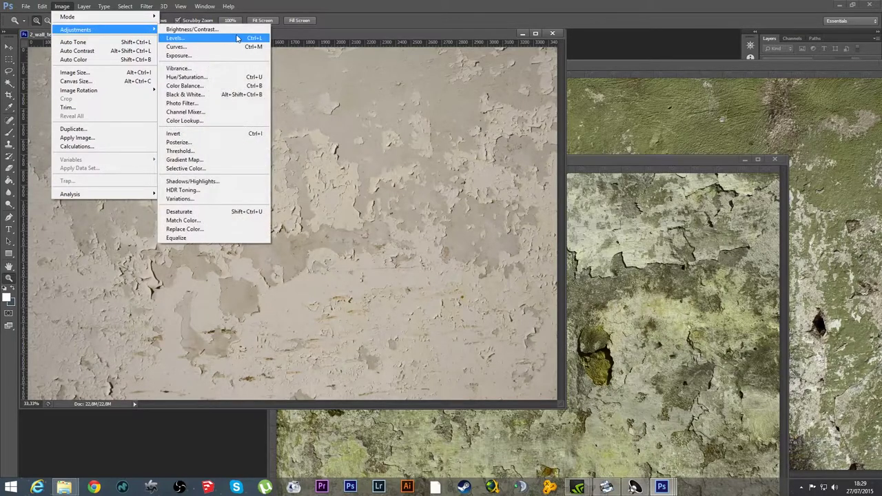
Step: Apply Match Color to the beige 2_wall_texture_big using wall_texture_12 as source
{"action": "left_click", "coordinate": [216, 222]}
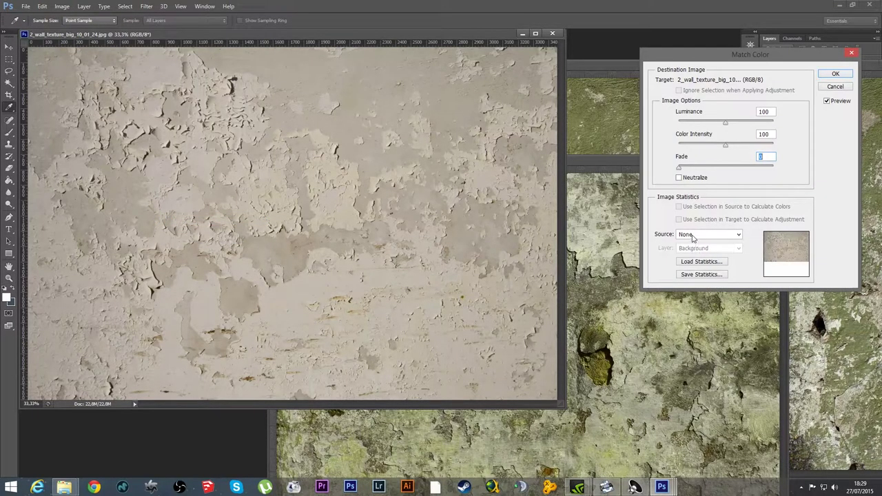
{"action": "left_click", "coordinate": [693, 236]}
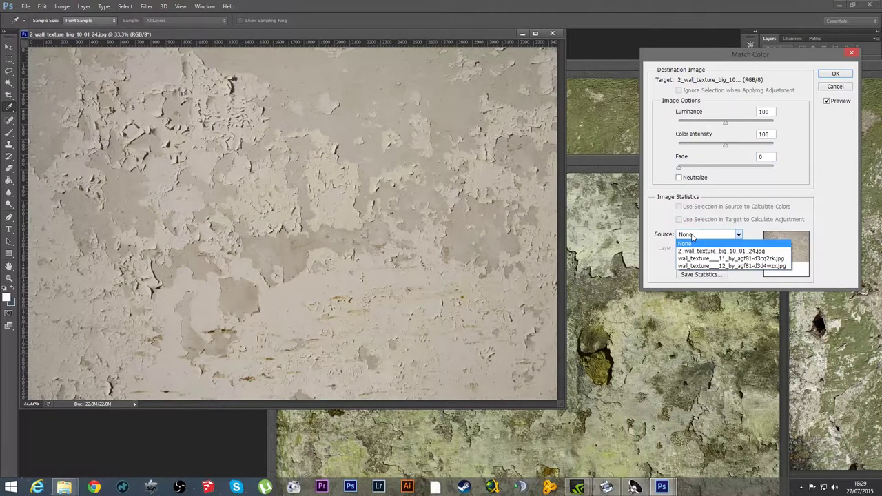
{"action": "left_click", "coordinate": [714, 266]}
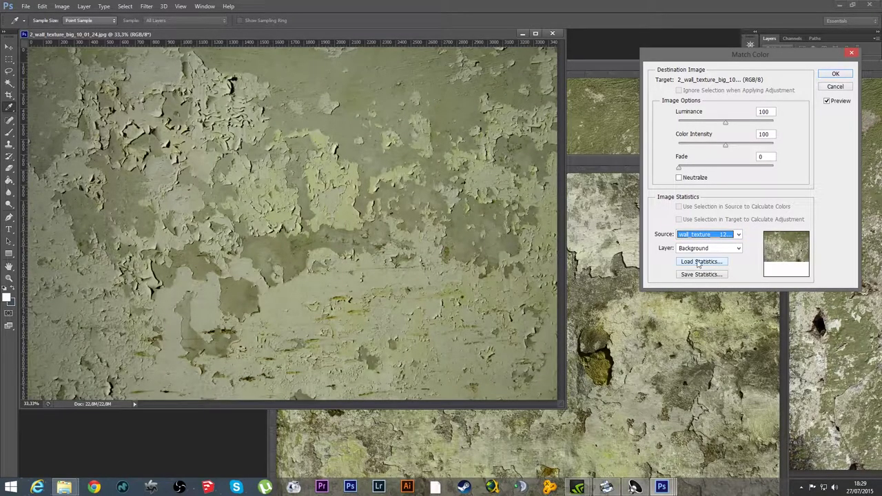
{"action": "left_click", "coordinate": [832, 74]}
{"action": "key", "text": "z"}
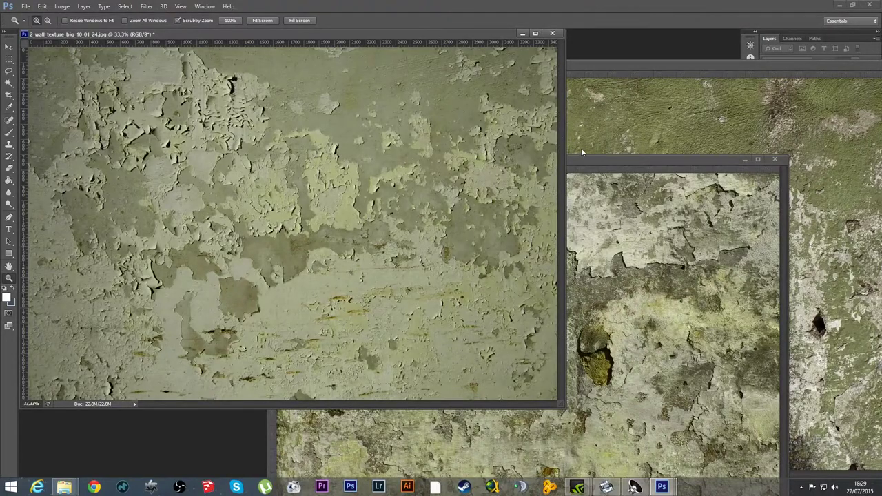
{"action": "left_click_drag", "start_coordinate": [582, 160], "coordinate": [362, 122]}
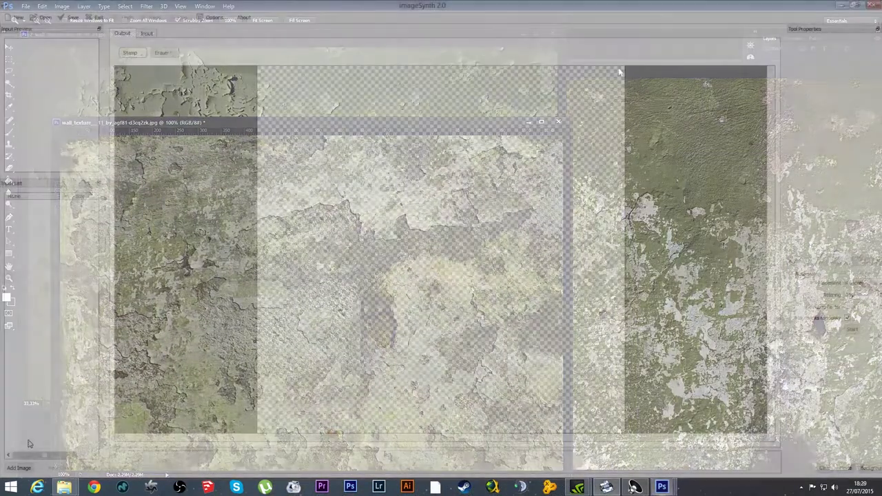
{"action": "left_click", "coordinate": [20, 468]}
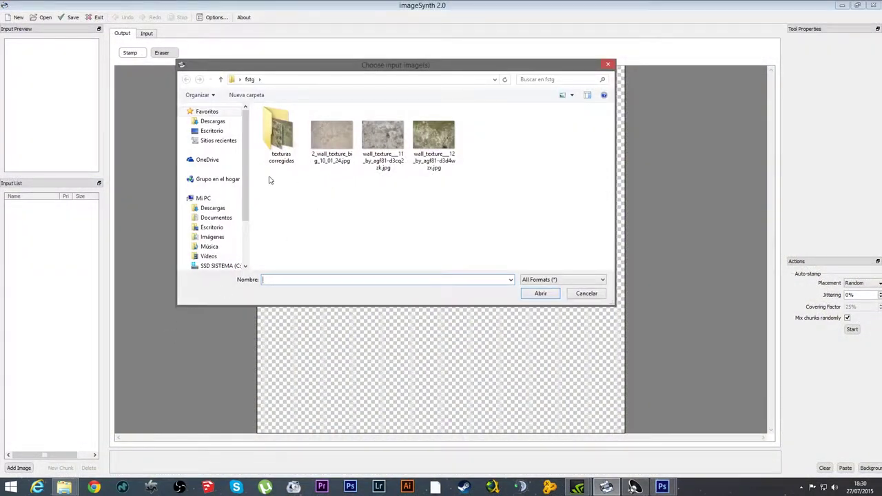
Step: Load the three textures from texturas corregidas as inputs and auto-stamp the canvas with them
{"action": "double_click", "coordinate": [281, 131]}
{"action": "left_click_drag", "start_coordinate": [271, 174], "coordinate": [430, 107]}
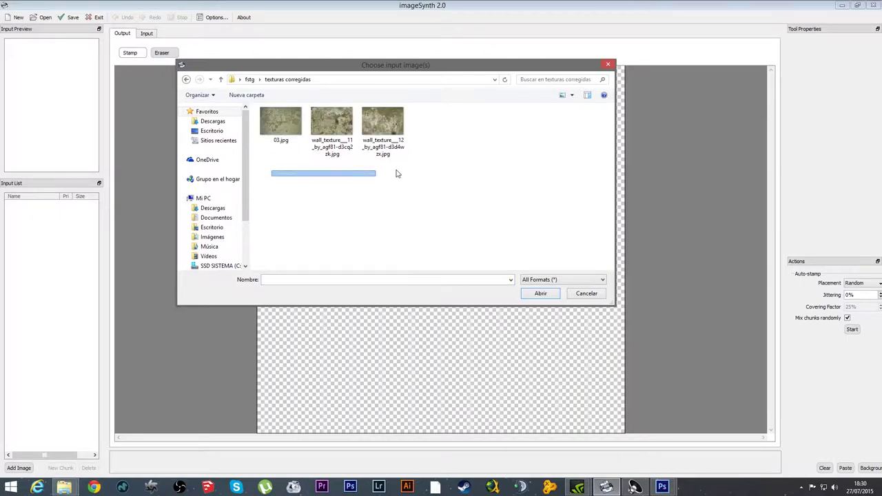
{"action": "left_click", "coordinate": [542, 294]}
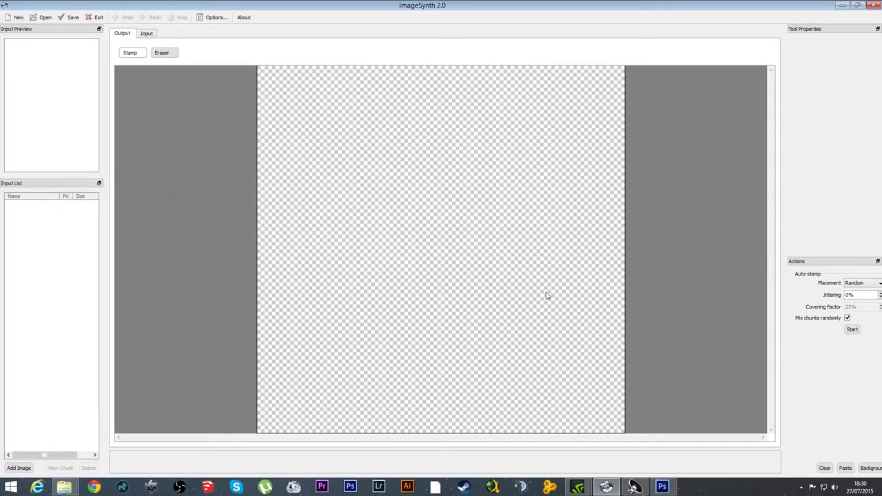
{"action": "left_click", "coordinate": [477, 258]}
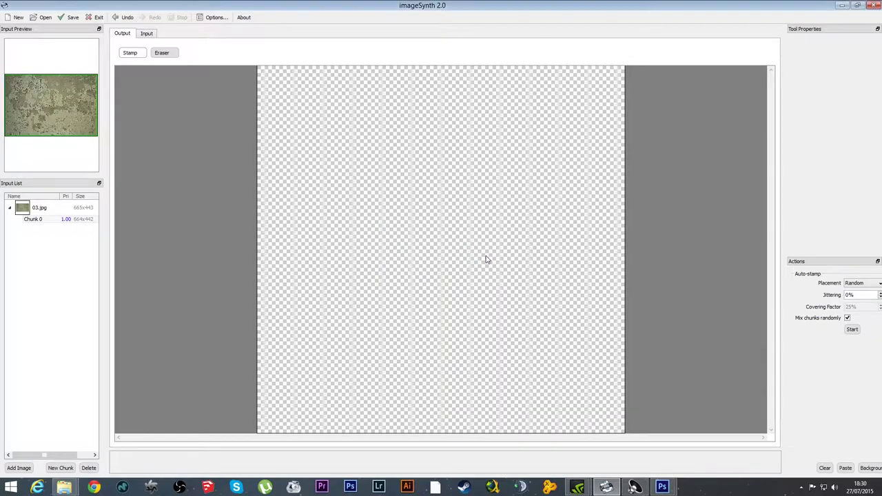
{"action": "left_click", "coordinate": [476, 257]}
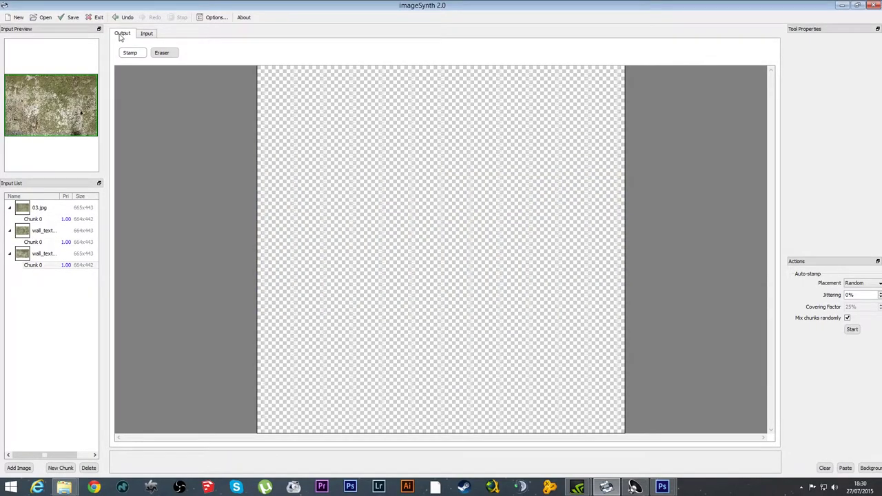
{"action": "left_click", "coordinate": [852, 330]}
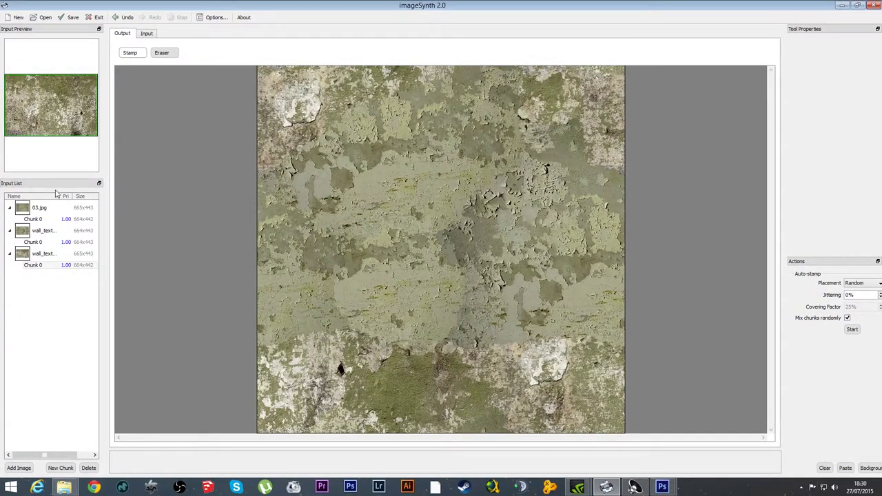
{"action": "left_click", "coordinate": [35, 220]}
{"action": "left_click", "coordinate": [34, 242]}
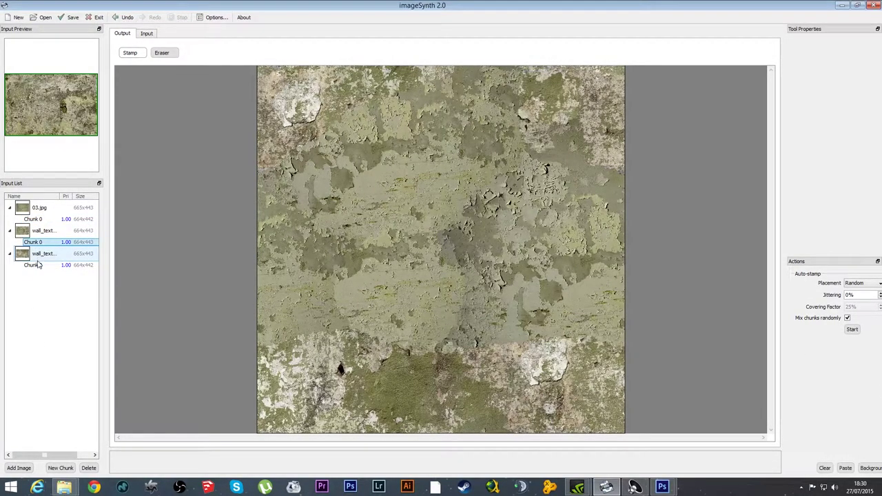
{"action": "left_click", "coordinate": [38, 264]}
{"action": "left_click", "coordinate": [33, 242]}
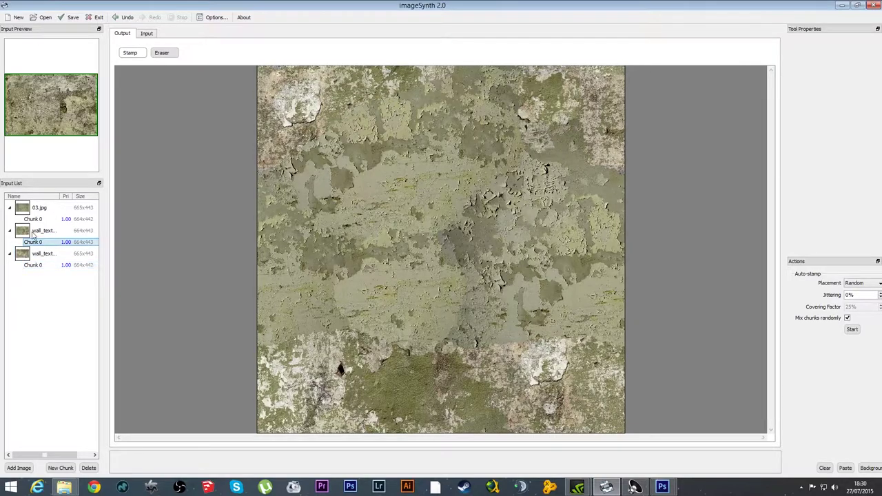
{"action": "left_click", "coordinate": [35, 230]}
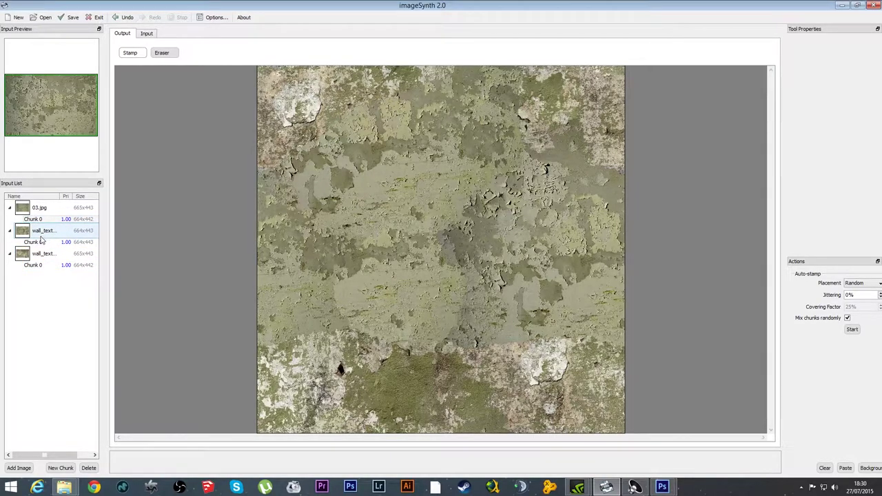
{"action": "left_click", "coordinate": [34, 242]}
{"action": "left_click", "coordinate": [33, 265]}
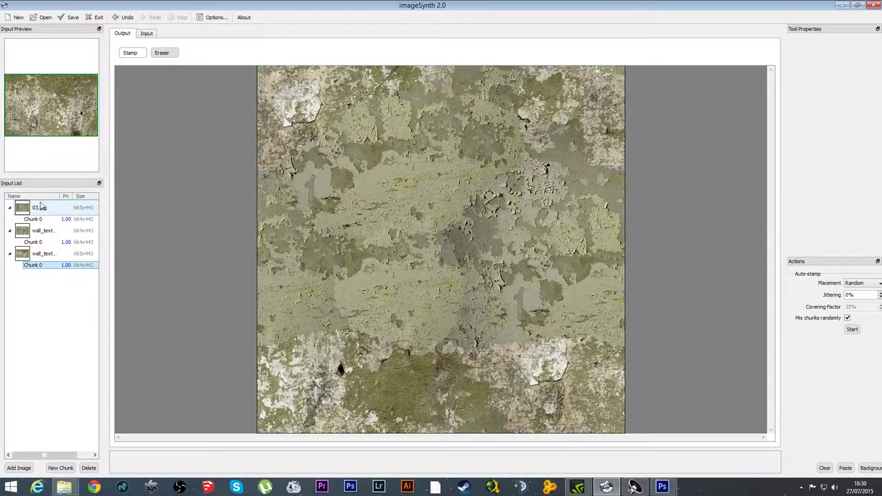
{"action": "left_click", "coordinate": [84, 329]}
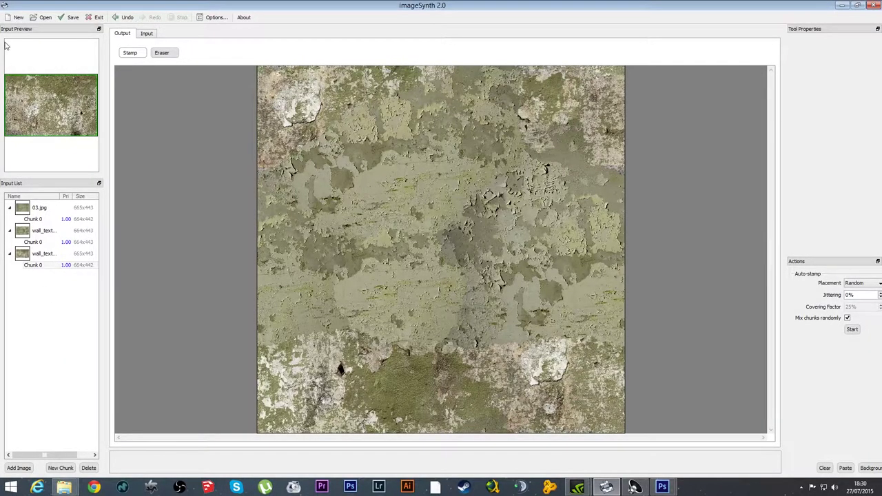
{"action": "left_click", "coordinate": [16, 18]}
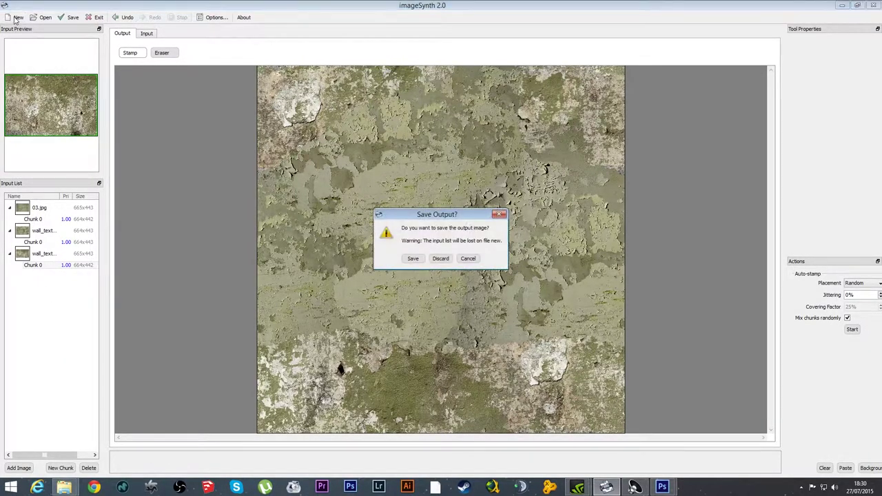
Step: Discard the old result for a new empty project, then add the three fstg wall images as inputs
{"action": "left_click", "coordinate": [445, 261]}
{"action": "left_click", "coordinate": [470, 271]}
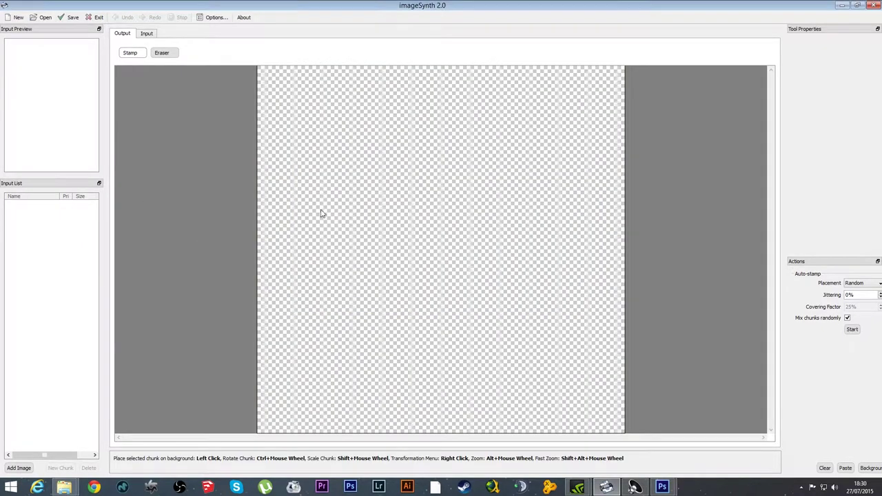
{"action": "left_click", "coordinate": [18, 469]}
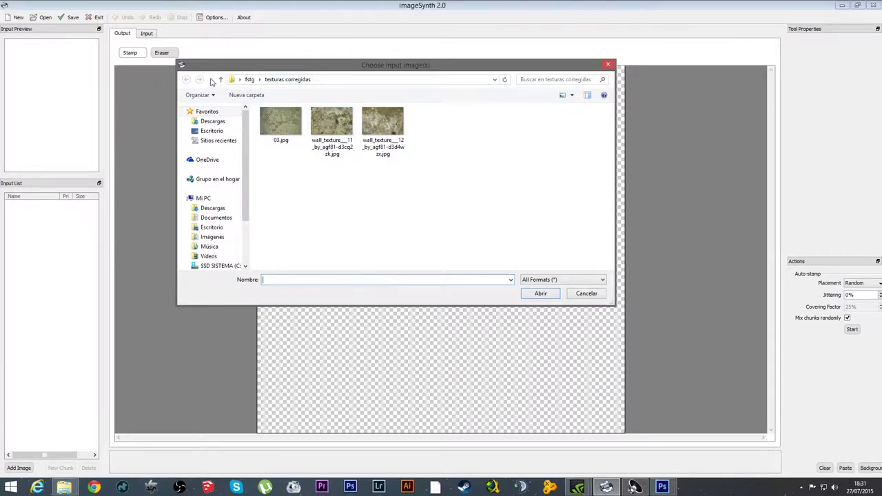
{"action": "left_click_drag", "start_coordinate": [284, 165], "coordinate": [417, 139]}
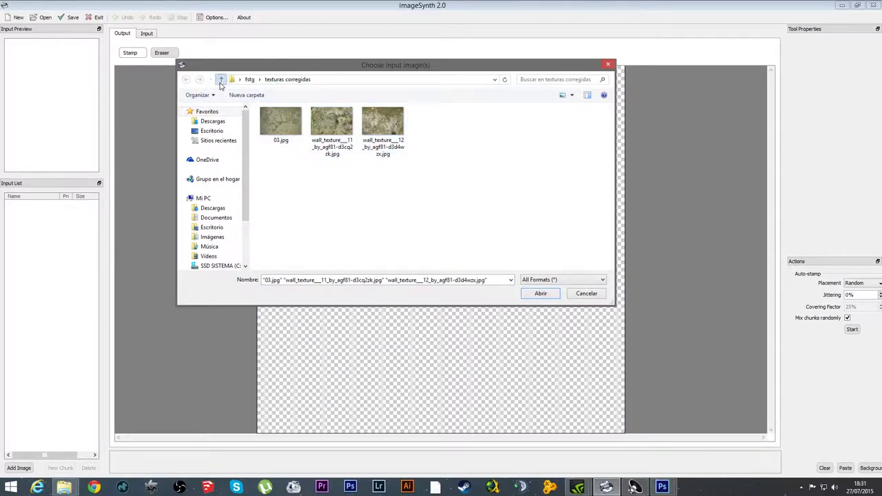
{"action": "left_click", "coordinate": [220, 80]}
{"action": "left_click_drag", "start_coordinate": [329, 193], "coordinate": [479, 105]}
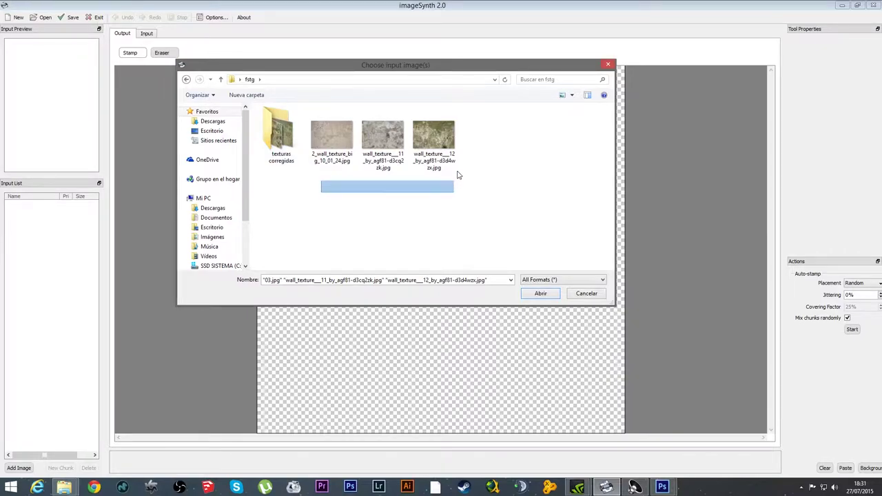
{"action": "left_click", "coordinate": [540, 293]}
{"action": "left_click", "coordinate": [478, 259]}
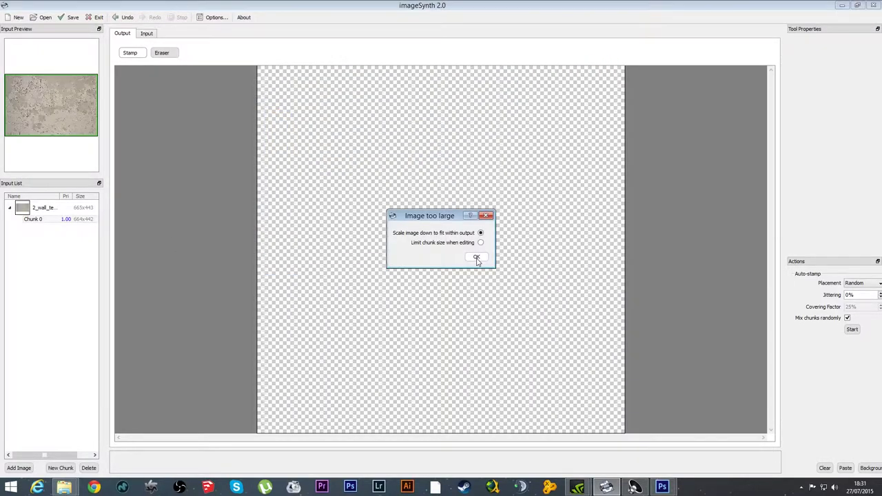
{"action": "left_click", "coordinate": [479, 257]}
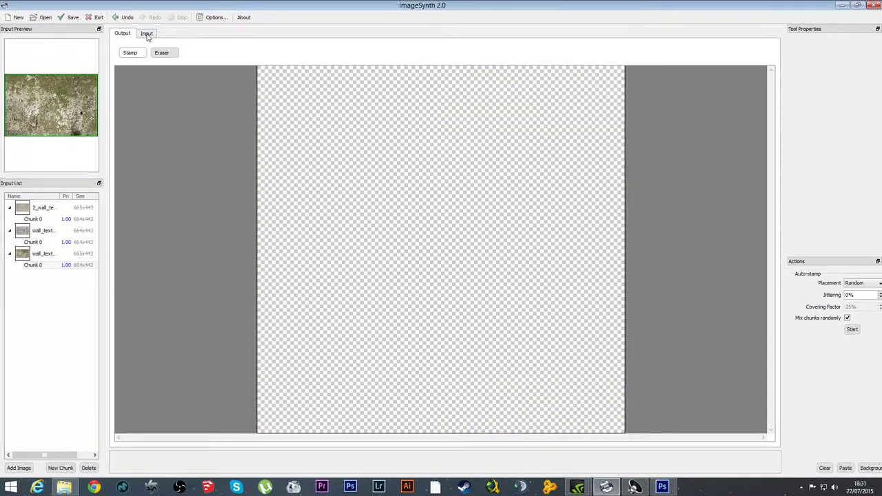
Step: Show the Input view and preview the pale and green mossy wall images' chunks
{"action": "left_click", "coordinate": [147, 33]}
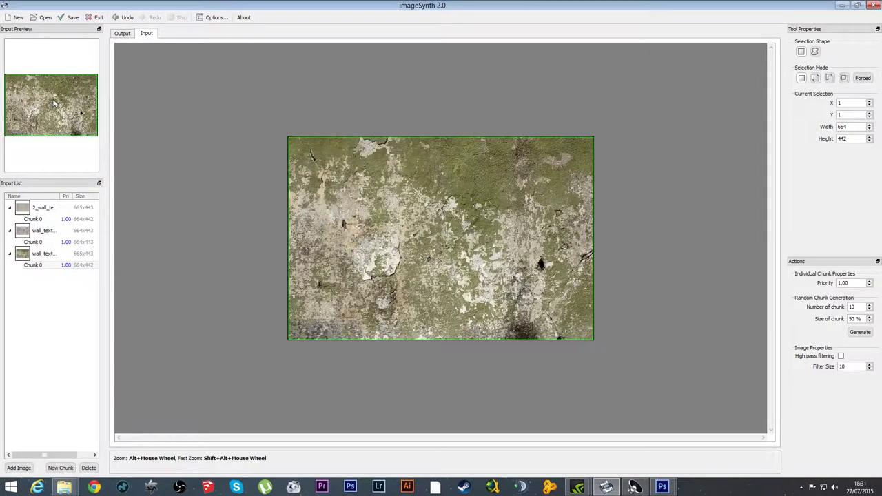
{"action": "left_click", "coordinate": [41, 218]}
{"action": "left_click", "coordinate": [43, 244]}
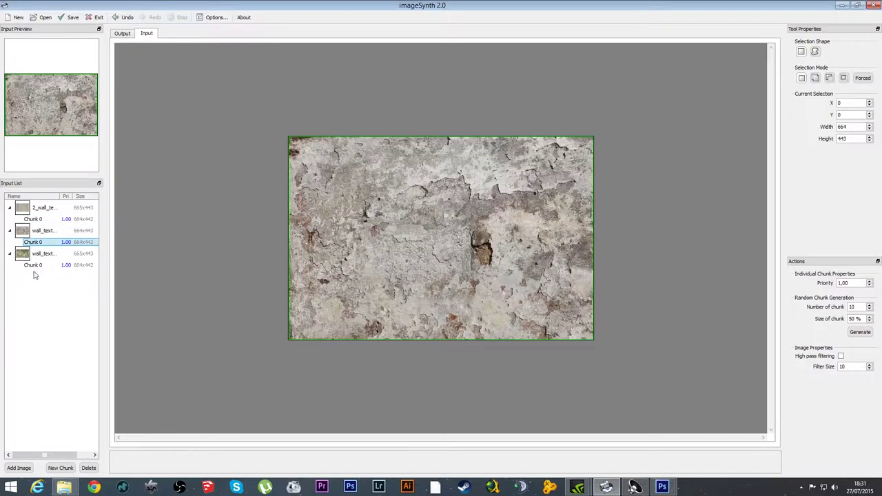
{"action": "left_click", "coordinate": [33, 265]}
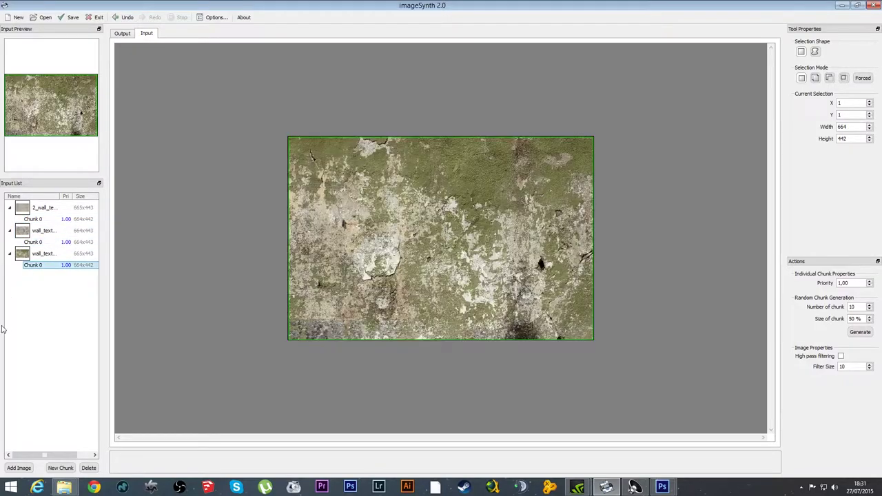
{"action": "left_click", "coordinate": [28, 207]}
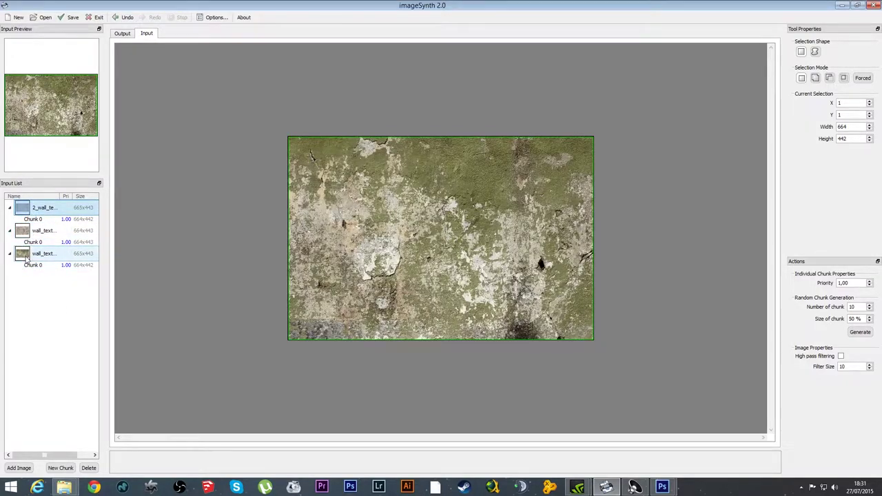
{"action": "left_click", "coordinate": [31, 219]}
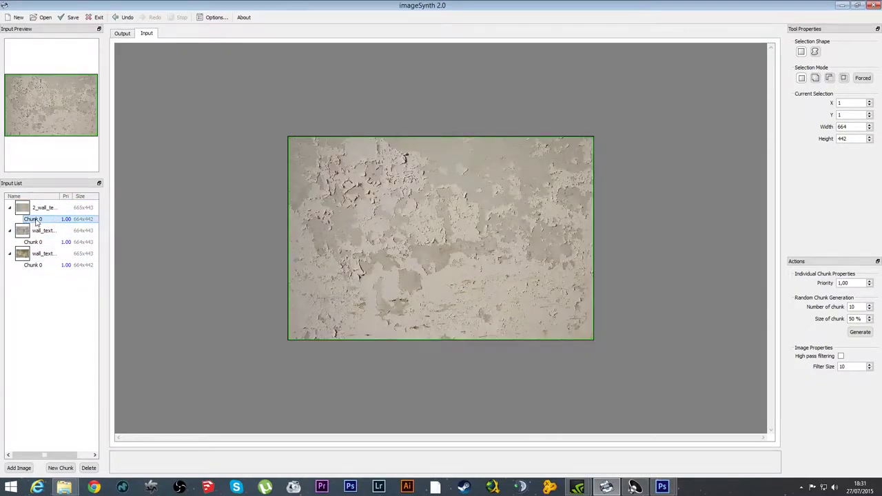
{"action": "left_click", "coordinate": [35, 242]}
{"action": "left_click", "coordinate": [38, 266]}
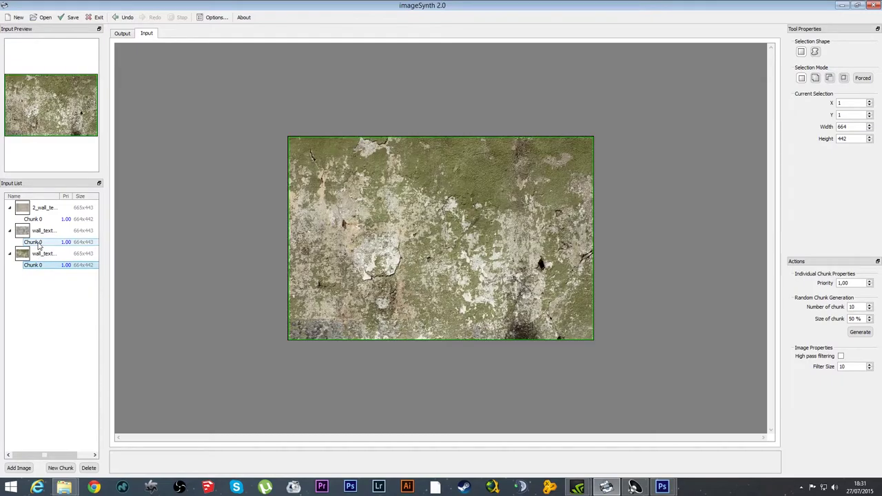
Step: Reselect the pale first wall's Chunk 0 and edit the number of chunks to generate
{"action": "left_click", "coordinate": [36, 242]}
{"action": "left_click", "coordinate": [52, 219]}
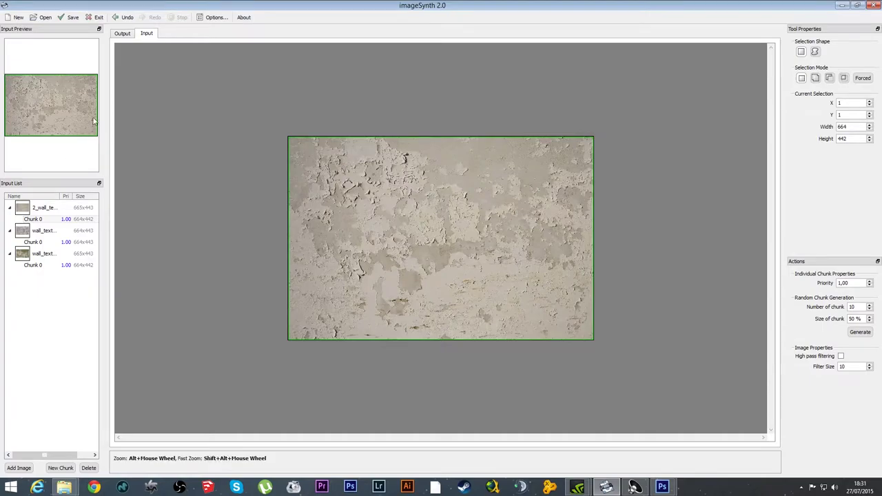
{"action": "left_click", "coordinate": [34, 220]}
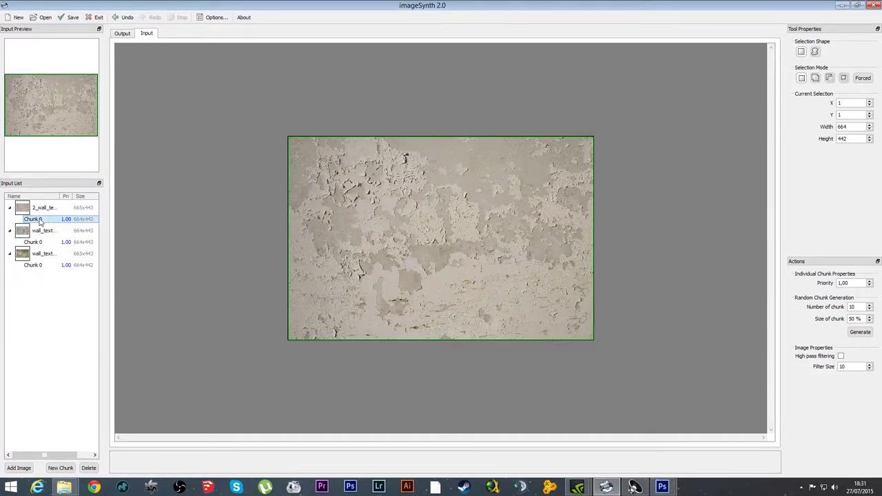
{"action": "left_click", "coordinate": [70, 200]}
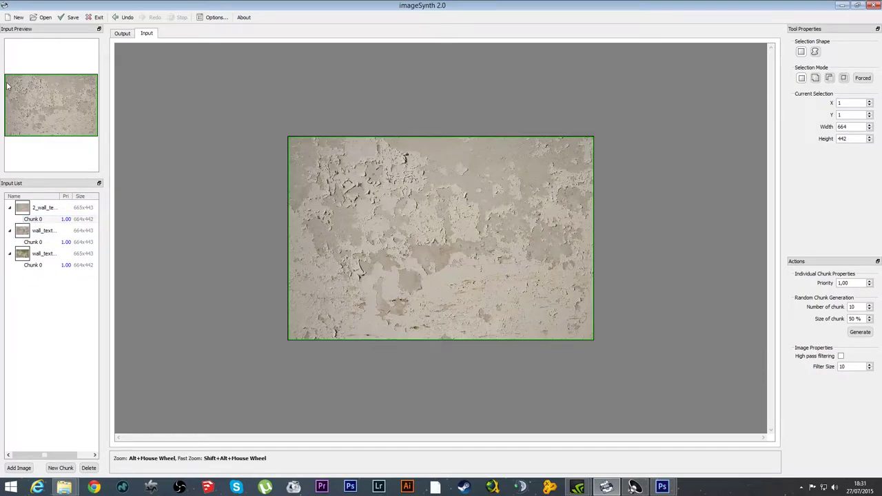
{"action": "left_click", "coordinate": [34, 219]}
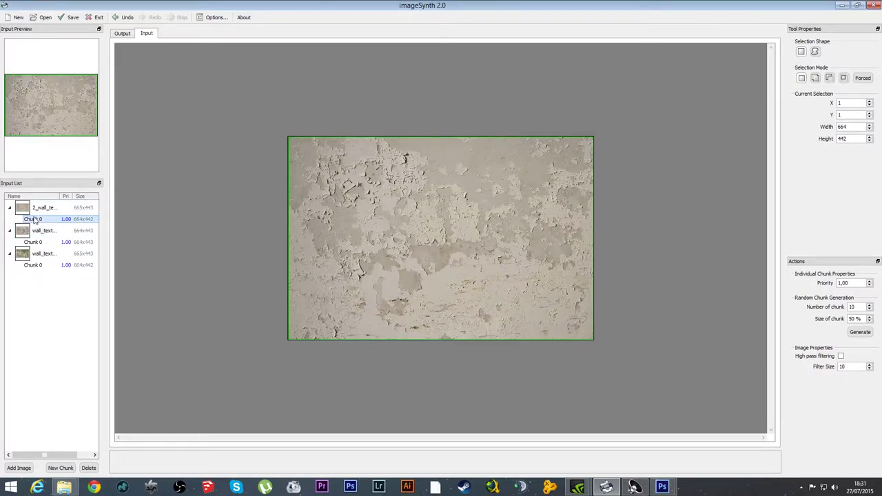
{"action": "left_click", "coordinate": [37, 220]}
{"action": "left_click", "coordinate": [853, 319]}
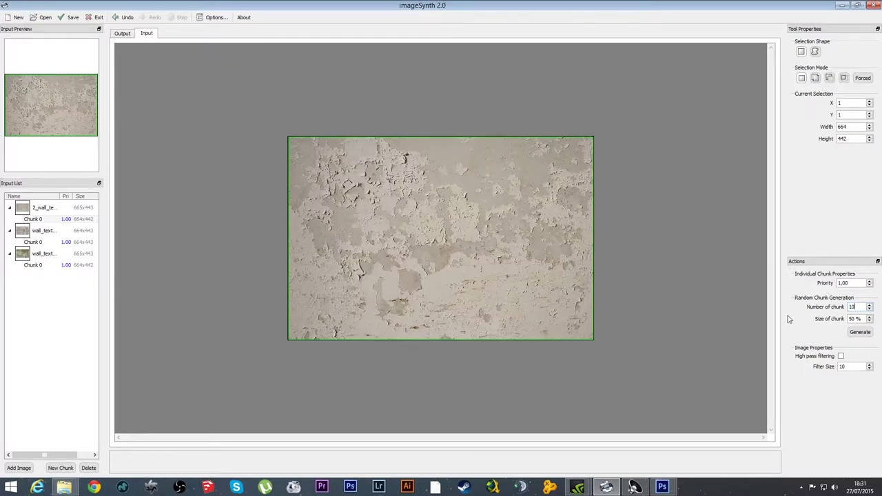
Step: Generate ten random 332×221 chunks from the pale wall and inspect where they fall
{"action": "left_click", "coordinate": [861, 335]}
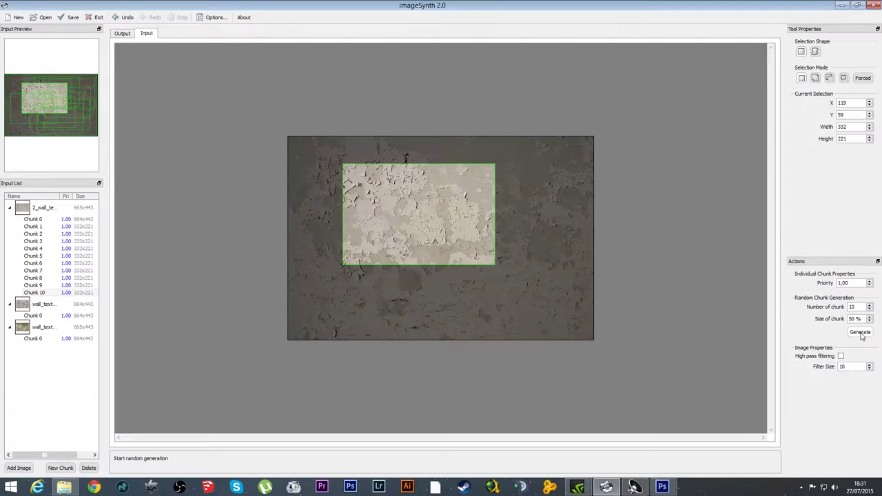
{"action": "left_click", "coordinate": [40, 219]}
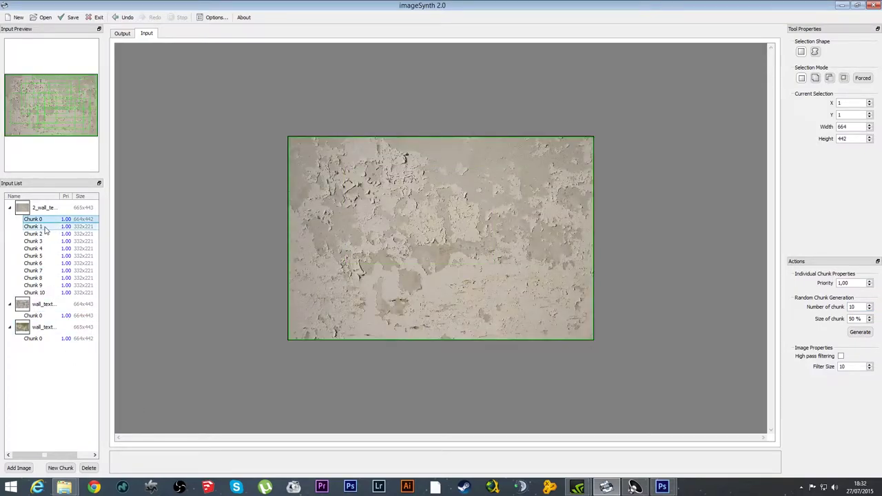
{"action": "left_click", "coordinate": [44, 228]}
{"action": "left_click", "coordinate": [45, 236]}
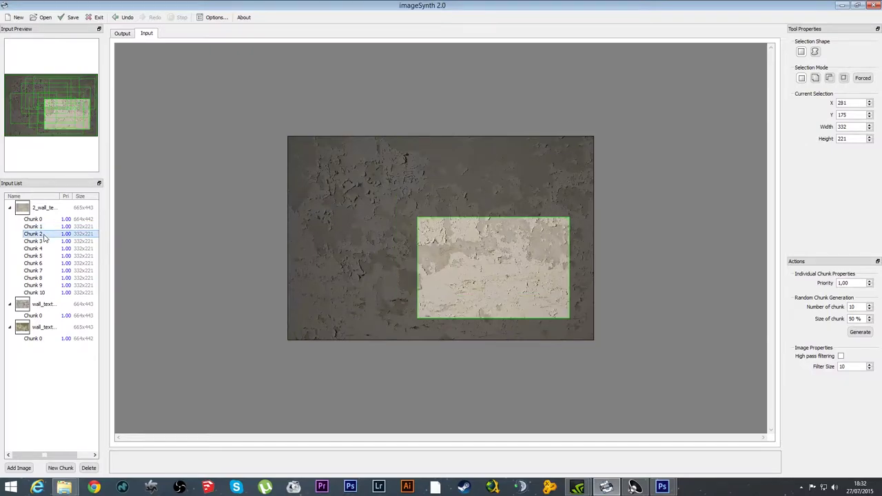
{"action": "left_click", "coordinate": [43, 248]}
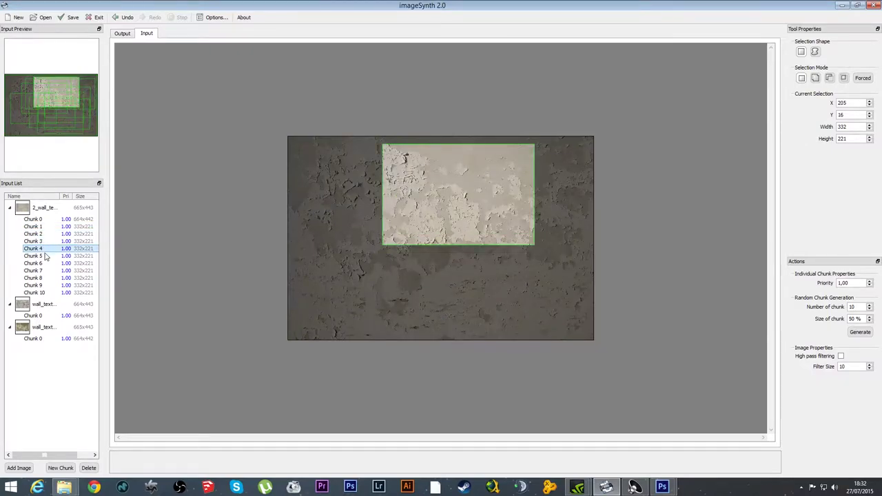
{"action": "left_click", "coordinate": [42, 257]}
{"action": "left_click", "coordinate": [39, 263]}
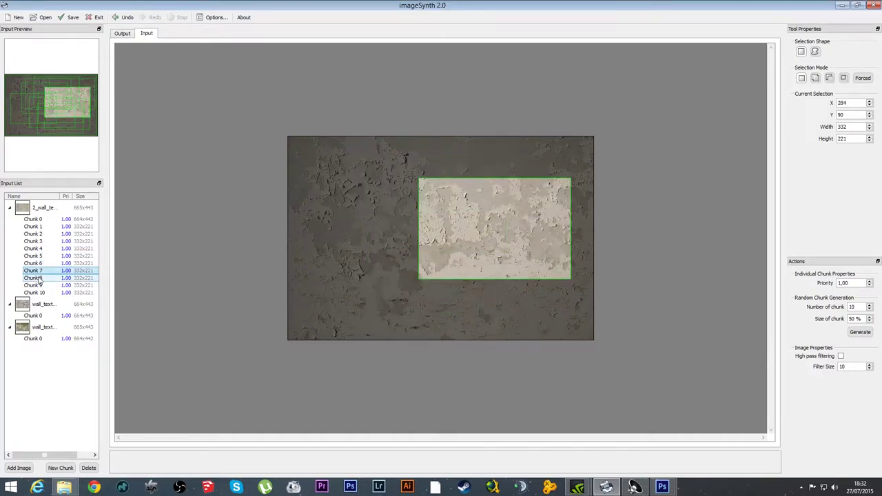
{"action": "left_click", "coordinate": [40, 278]}
Step: Review the pale wall's Chunks 1 through 10 against the whole image
{"action": "left_click", "coordinate": [42, 285]}
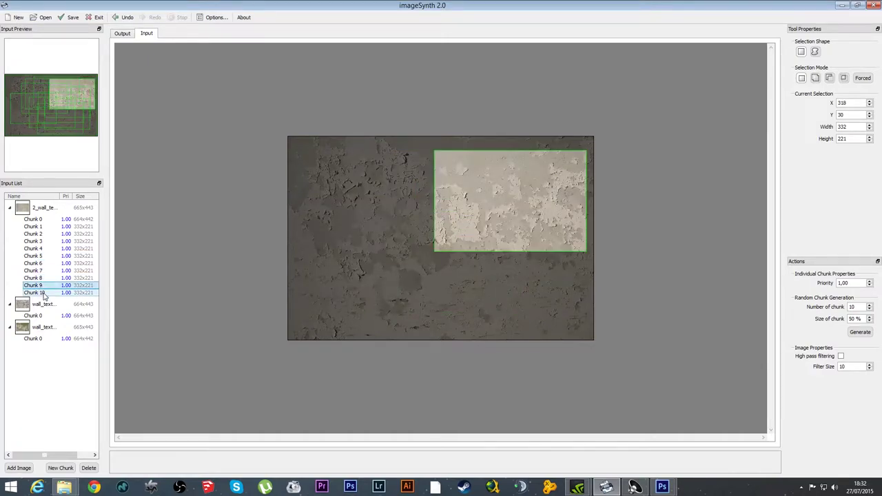
{"action": "left_click", "coordinate": [39, 219]}
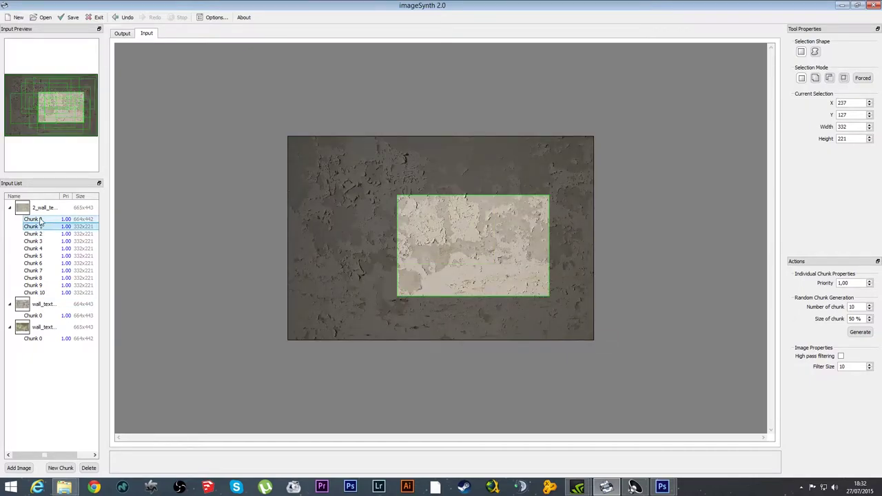
{"action": "left_click", "coordinate": [40, 207]}
{"action": "left_click", "coordinate": [39, 219]}
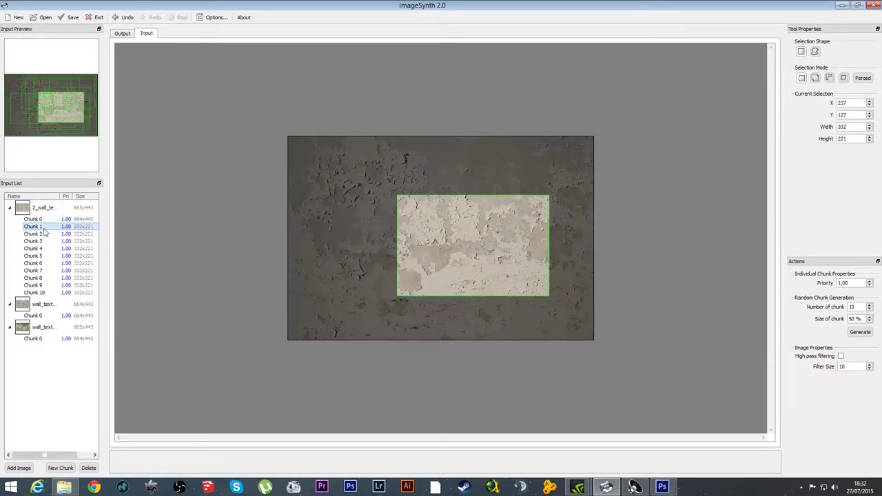
{"action": "left_click", "coordinate": [41, 235]}
{"action": "left_click", "coordinate": [46, 249]}
{"action": "left_click", "coordinate": [46, 255]}
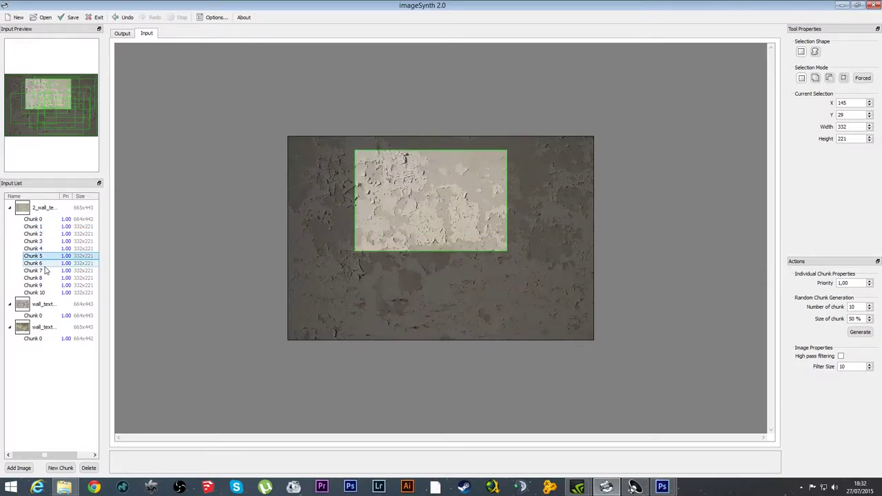
{"action": "left_click", "coordinate": [38, 265]}
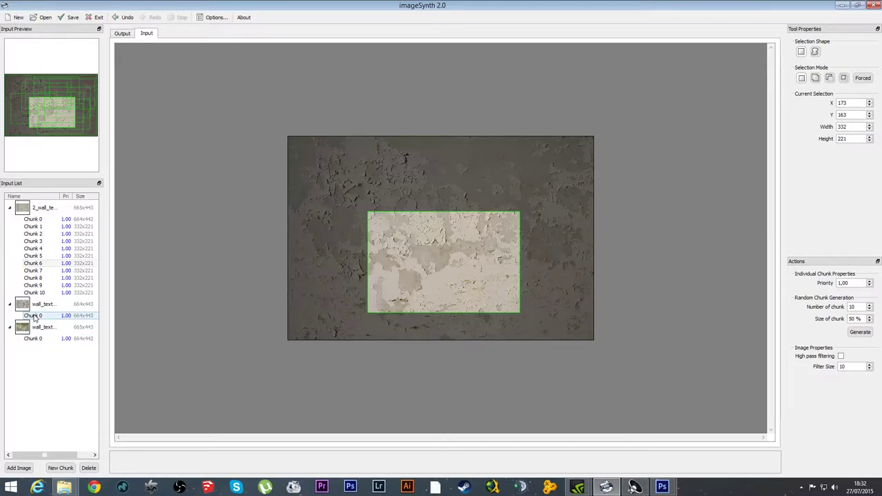
Step: Generate random chunks for the second and green third wall textures, then show the empty output
{"action": "left_click", "coordinate": [33, 316]}
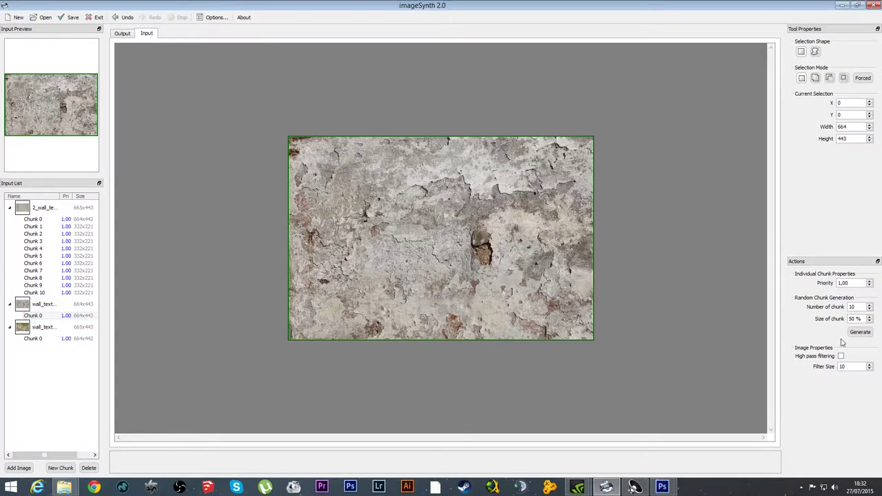
{"action": "left_click", "coordinate": [861, 333]}
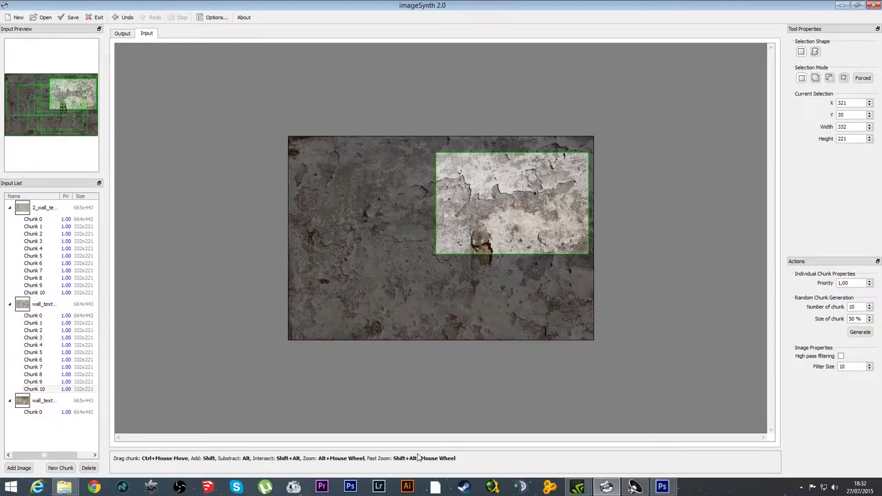
{"action": "left_click", "coordinate": [35, 412]}
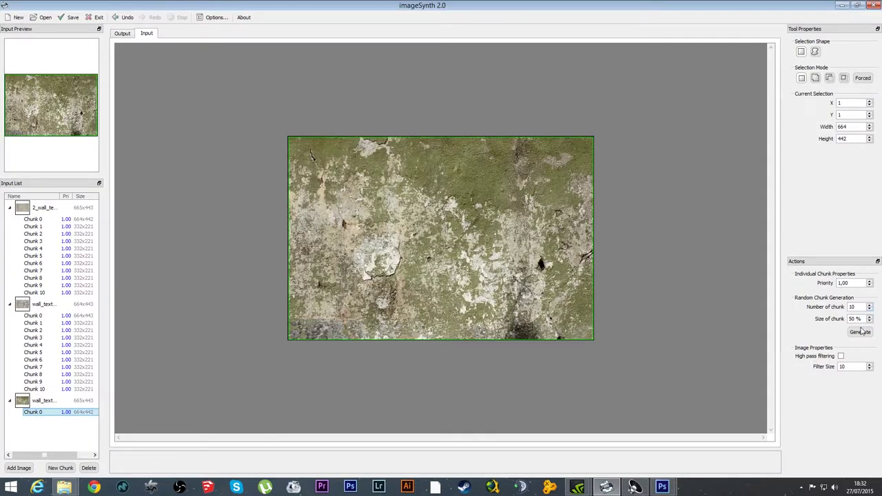
{"action": "left_click", "coordinate": [860, 332]}
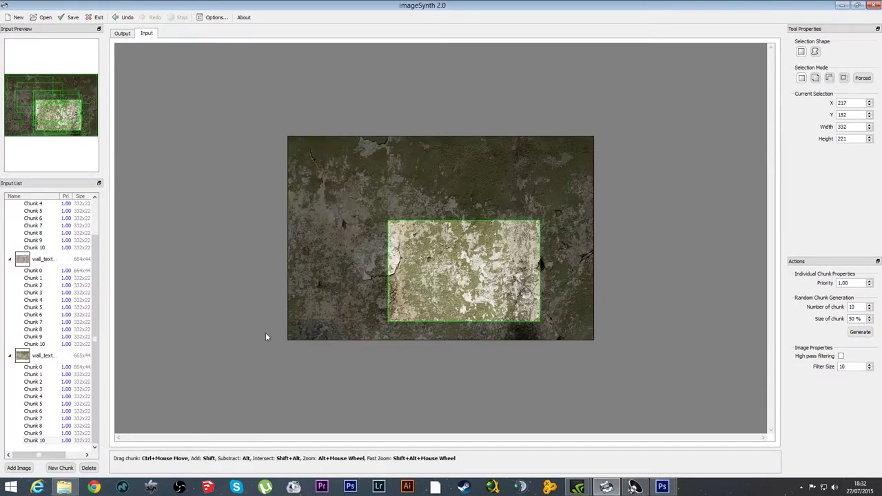
{"action": "left_click", "coordinate": [123, 35]}
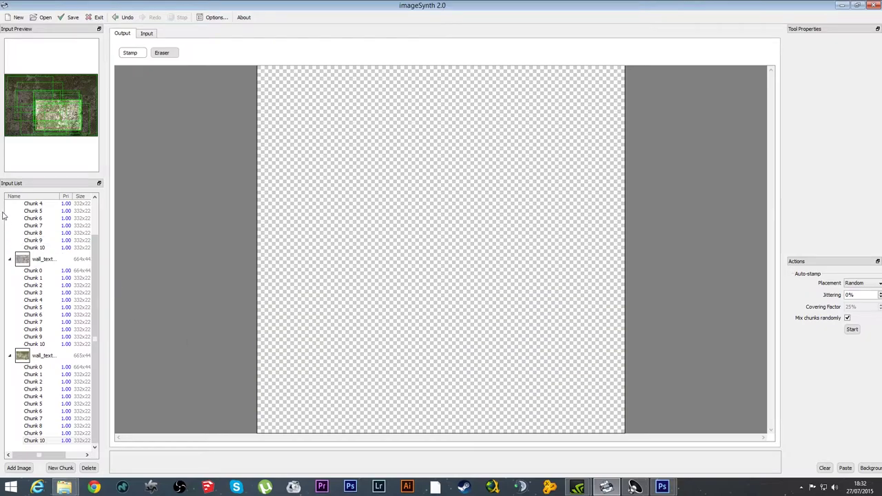
Step: Auto-stamp random chunks over the whole output and save it as a JPEG in fstg
{"action": "left_click", "coordinate": [852, 328]}
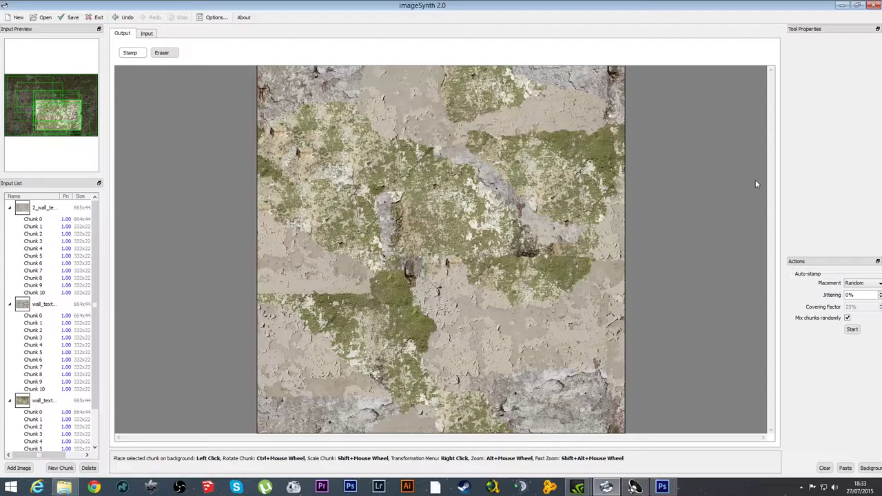
{"action": "left_click", "coordinate": [69, 17]}
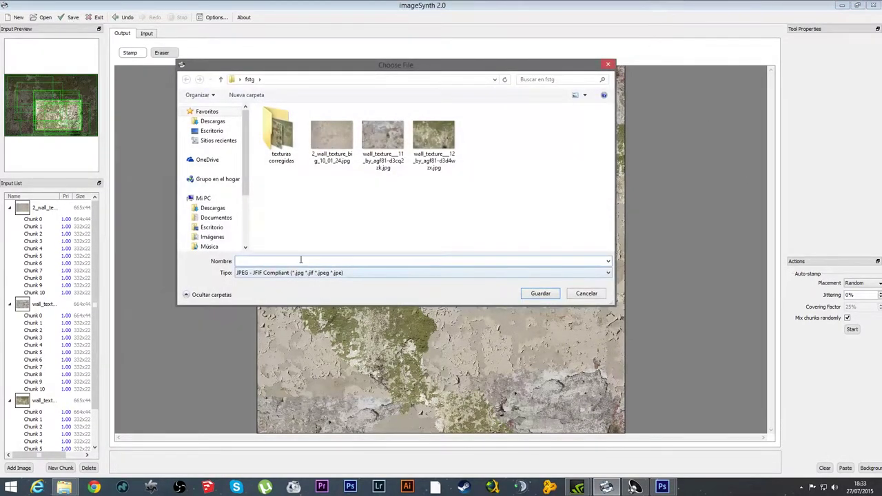
{"action": "left_click", "coordinate": [288, 278]}
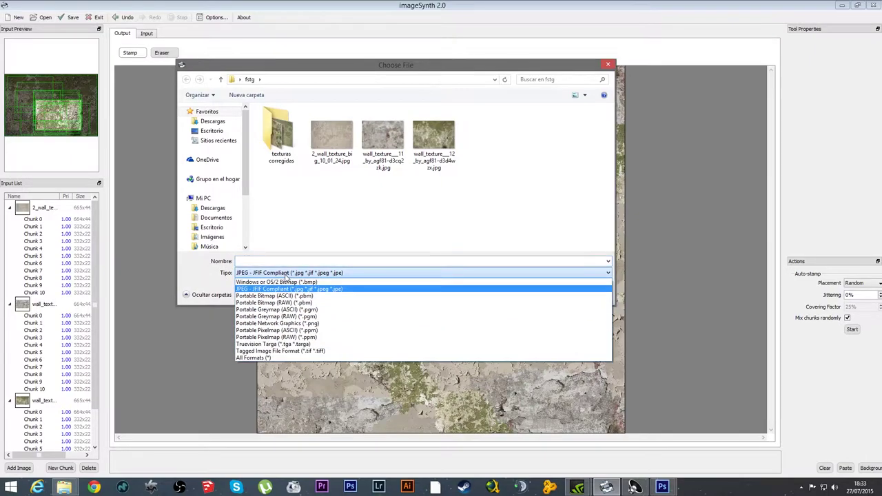
{"action": "left_click", "coordinate": [297, 262]}
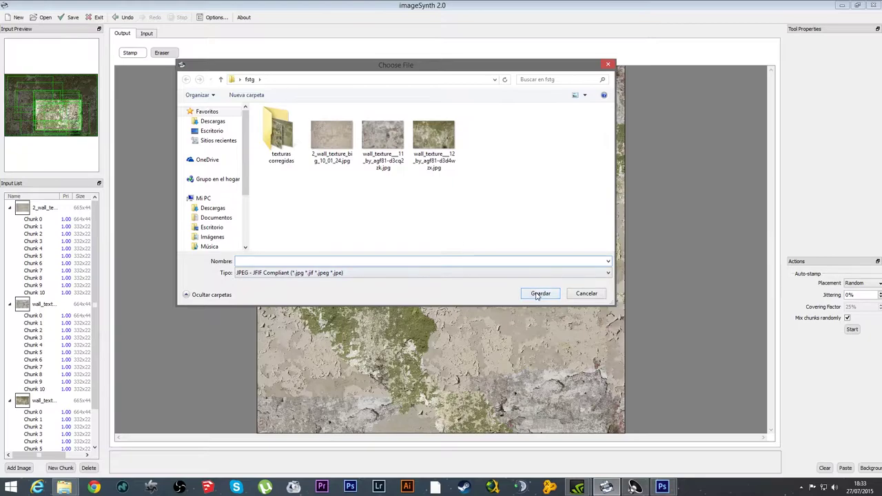
{"action": "left_click", "coordinate": [539, 294]}
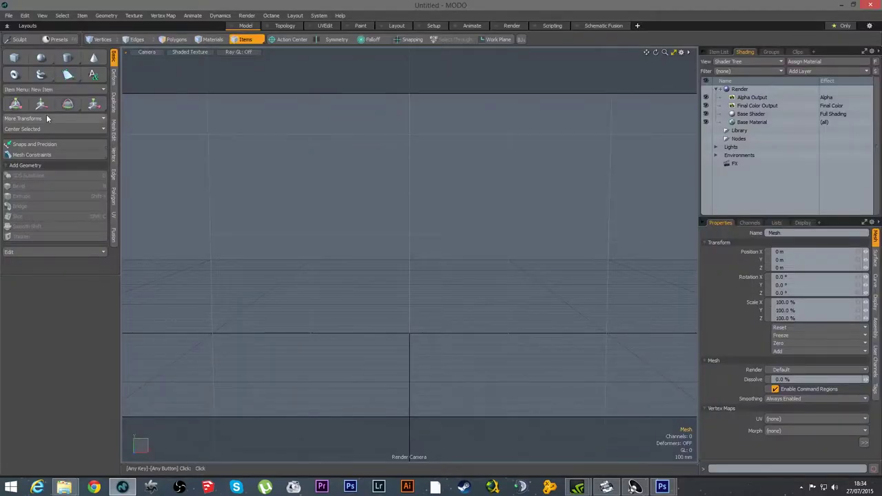
Step: Add a cube and inset its top face, pushing it down to hollow the cube
{"action": "left_click", "coordinate": [15, 59]}
{"action": "mouse_move", "coordinate": [441, 282]}
{"action": "left_mouse_down"}
{"action": "mouse_move", "coordinate": [390, 296]}
{"action": "mouse_move", "coordinate": [383, 255]}
{"action": "left_mouse_up"}
{"action": "left_click", "coordinate": [172, 39]}
{"action": "left_click", "coordinate": [383, 255]}
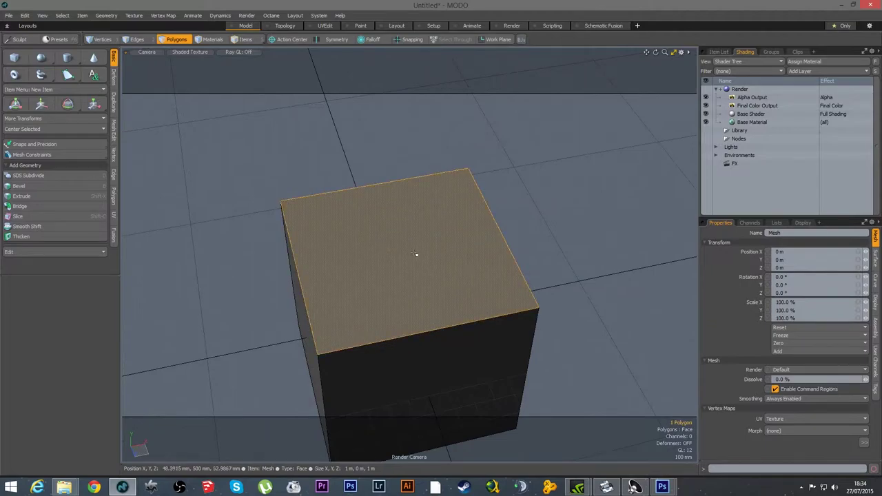
{"action": "key", "text": "b"}
{"action": "left_click_drag", "start_coordinate": [458, 242], "coordinate": [276, 336]}
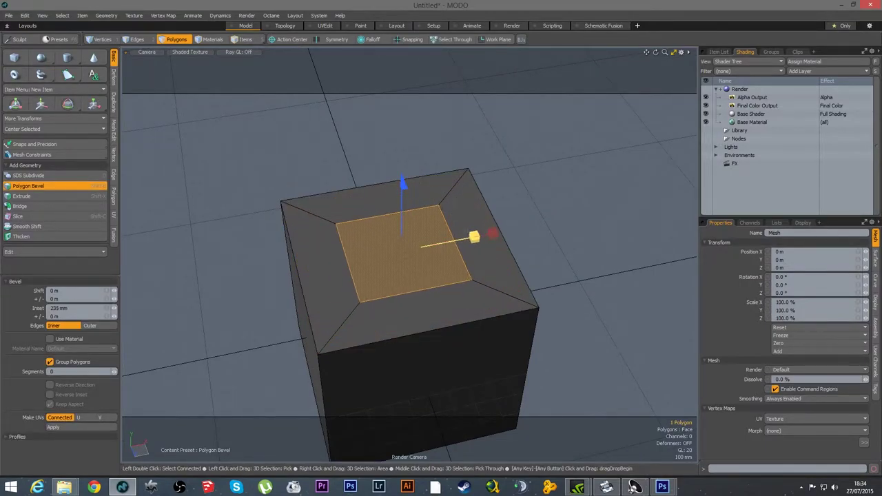
{"action": "left_click_drag", "start_coordinate": [403, 183], "coordinate": [405, 221]}
{"action": "key", "text": "space"}
Step: Round off all the cube's edges with an edge bevel and bring up Set Material
{"action": "left_click", "coordinate": [583, 227]}
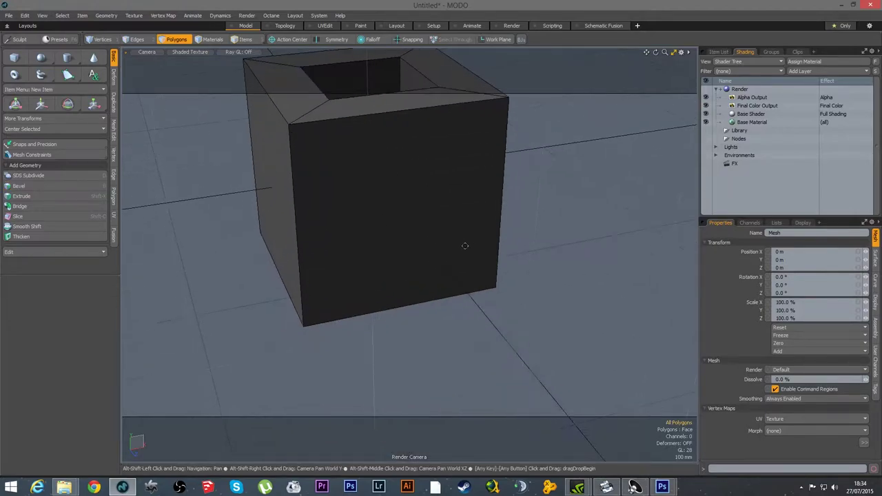
{"action": "left_click_drag", "start_coordinate": [583, 227], "coordinate": [438, 285]}
{"action": "key", "text": "2"}
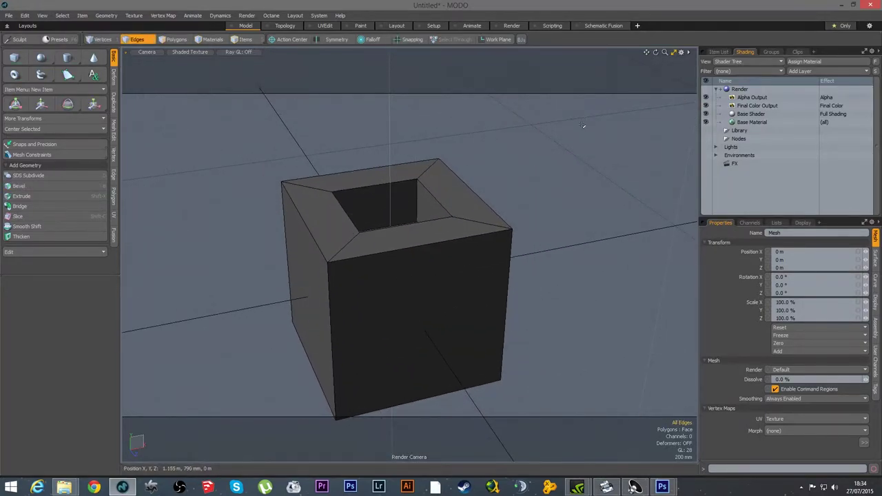
{"action": "left_click_drag", "start_coordinate": [588, 111], "coordinate": [237, 433]}
{"action": "scroll", "coordinate": [386, 234], "scroll_direction": "up", "scroll_amount": 3}
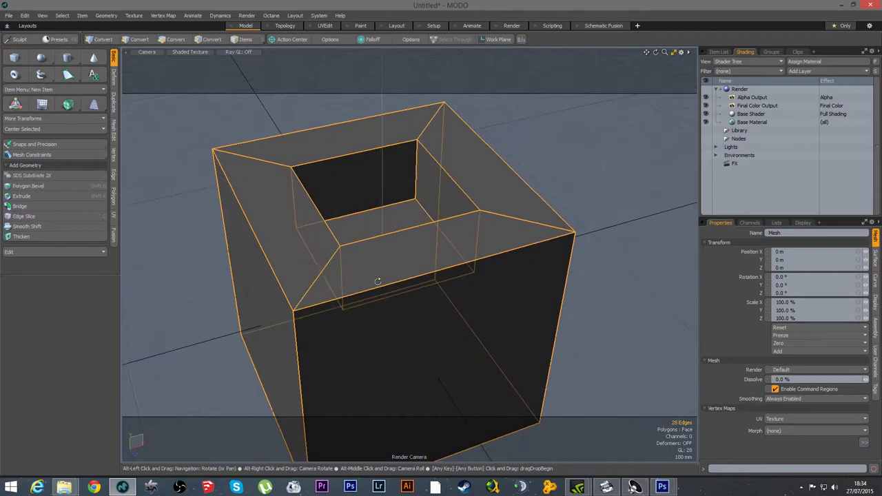
{"action": "key", "text": "b"}
{"action": "left_click_drag", "start_coordinate": [363, 258], "coordinate": [383, 219]}
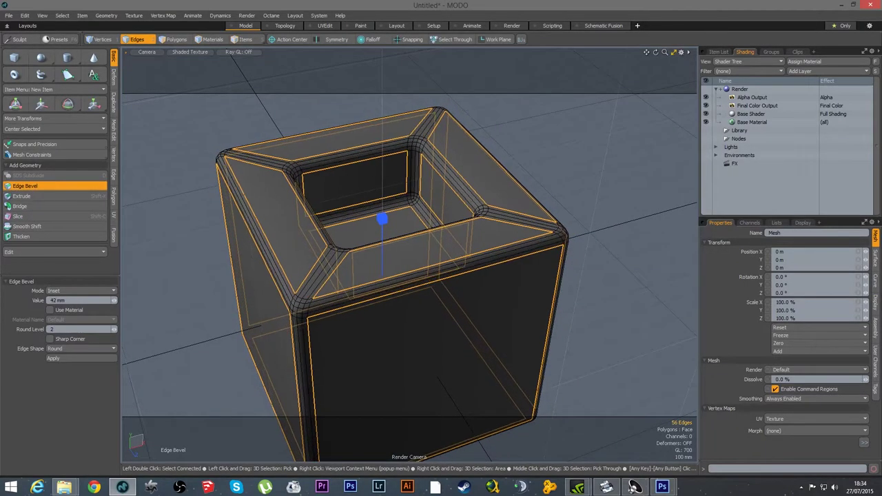
{"action": "key", "text": "space"}
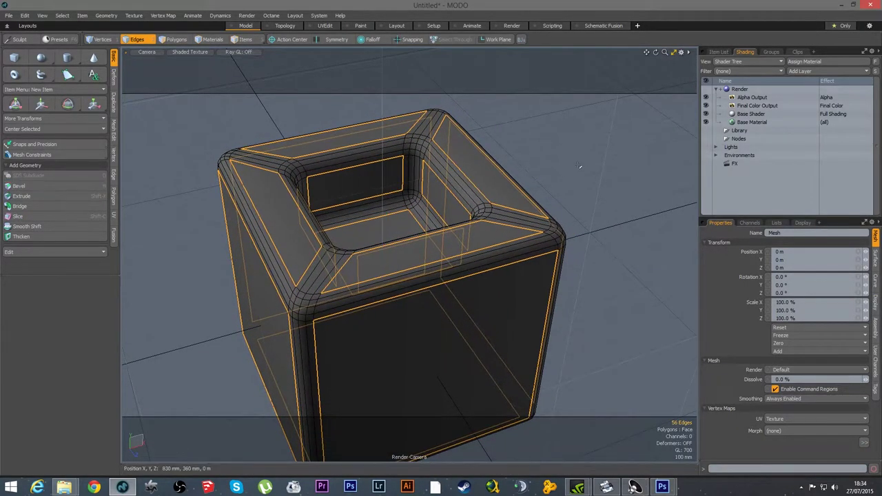
{"action": "key", "text": "3"}
{"action": "left_click_drag", "start_coordinate": [457, 262], "coordinate": [585, 182]}
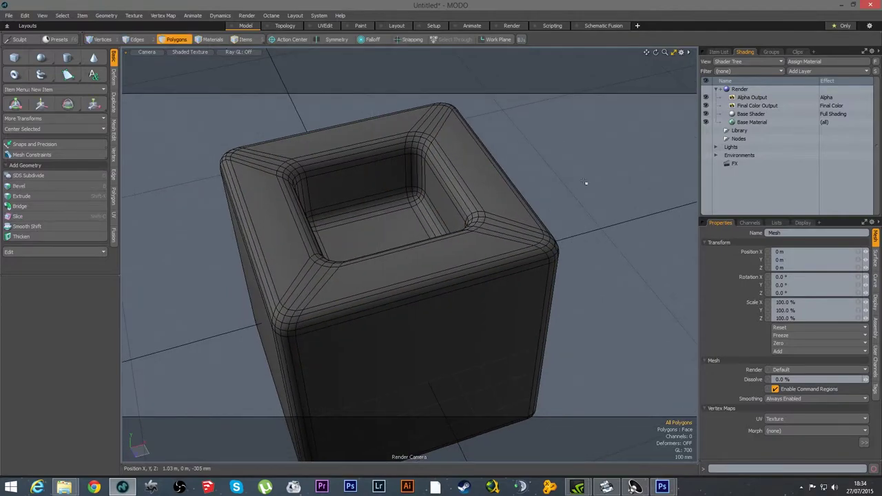
{"action": "key", "text": "m"}
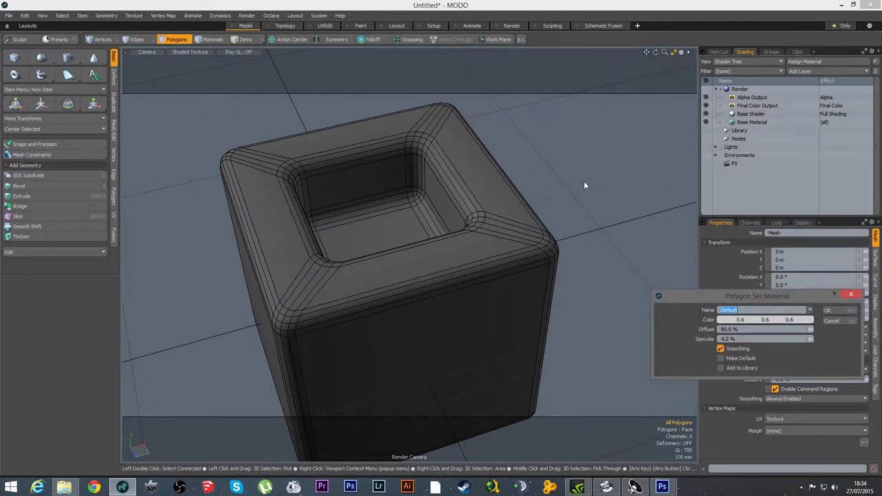
Step: Name the material 'cubo' and load textura final tiles.jpg from fstg as its image layer
{"action": "type", "text": "o"}
{"action": "key", "text": "Return"}
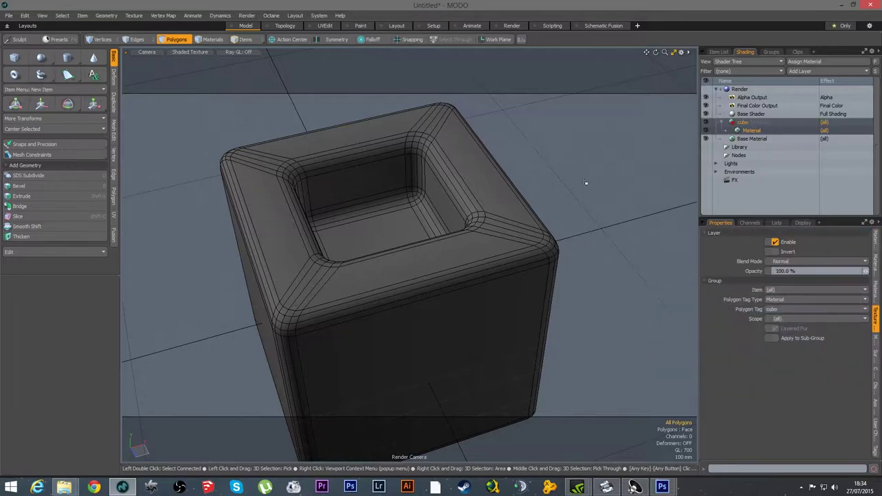
{"action": "left_click", "coordinate": [765, 122]}
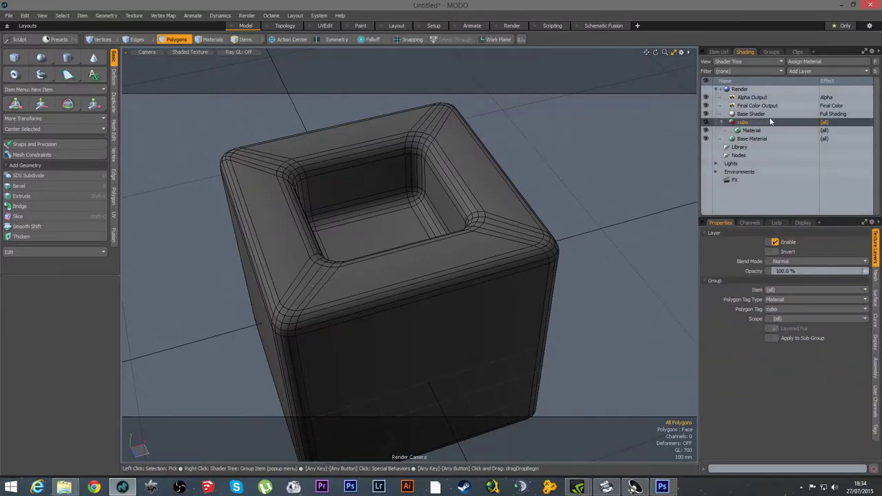
{"action": "left_click", "coordinate": [800, 72]}
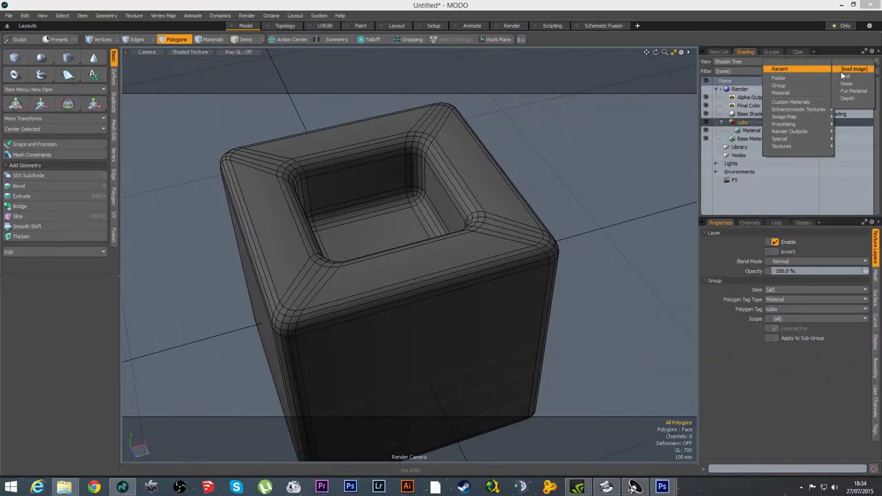
{"action": "left_click", "coordinate": [803, 80]}
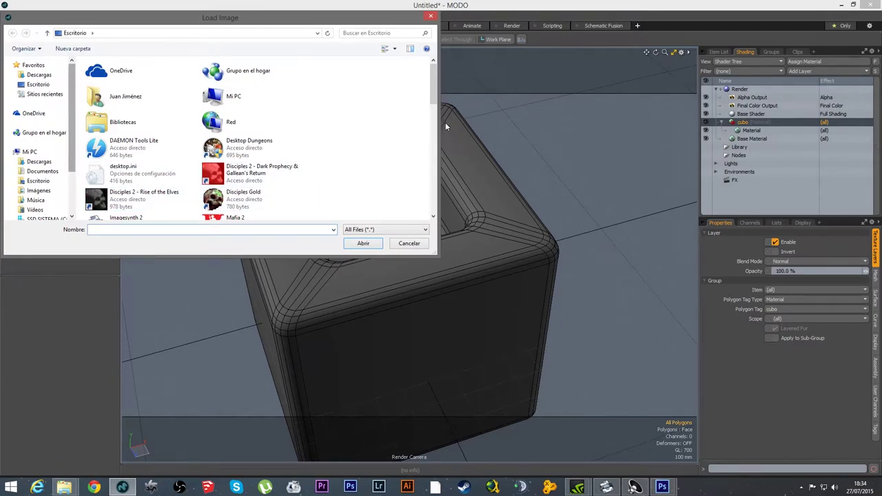
{"action": "left_click_drag", "start_coordinate": [435, 94], "coordinate": [434, 133]}
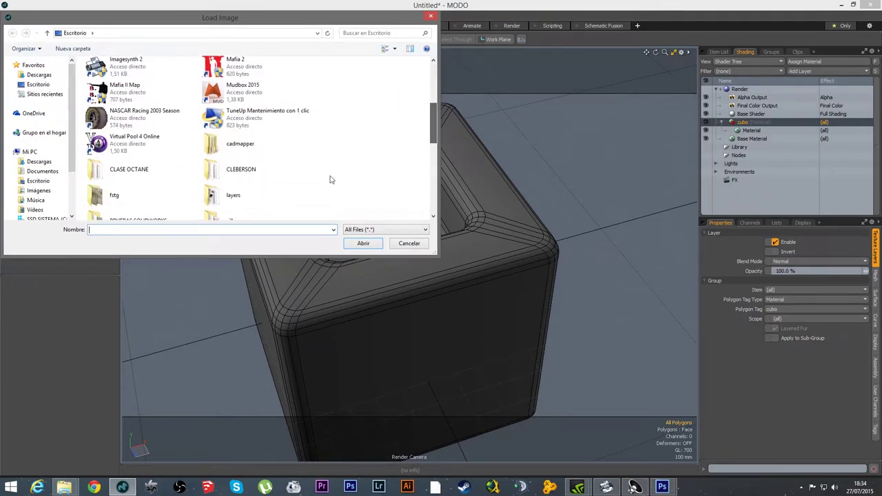
{"action": "double_click", "coordinate": [94, 200]}
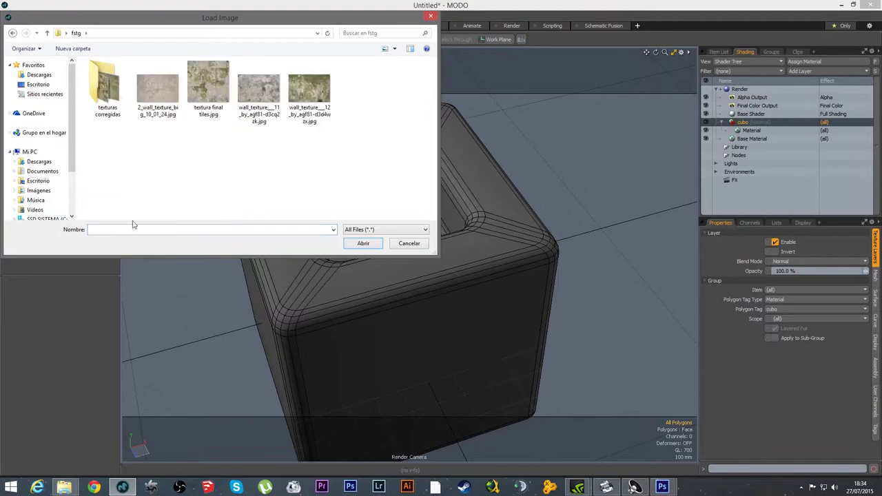
{"action": "left_click", "coordinate": [207, 67]}
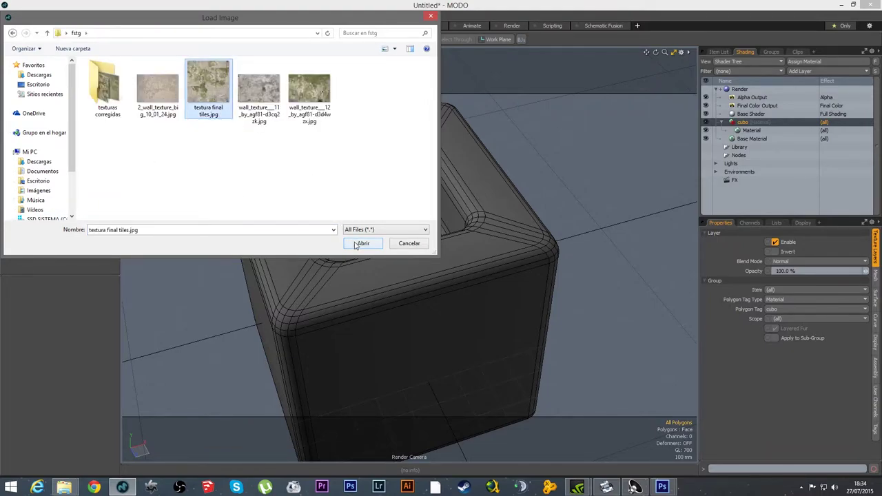
{"action": "left_click", "coordinate": [356, 244]}
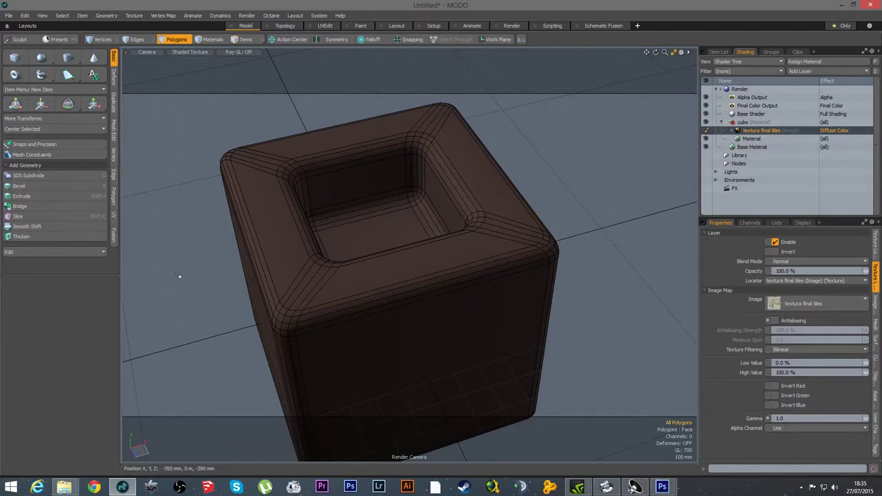
{"action": "left_click_drag", "start_coordinate": [159, 258], "coordinate": [420, 335]}
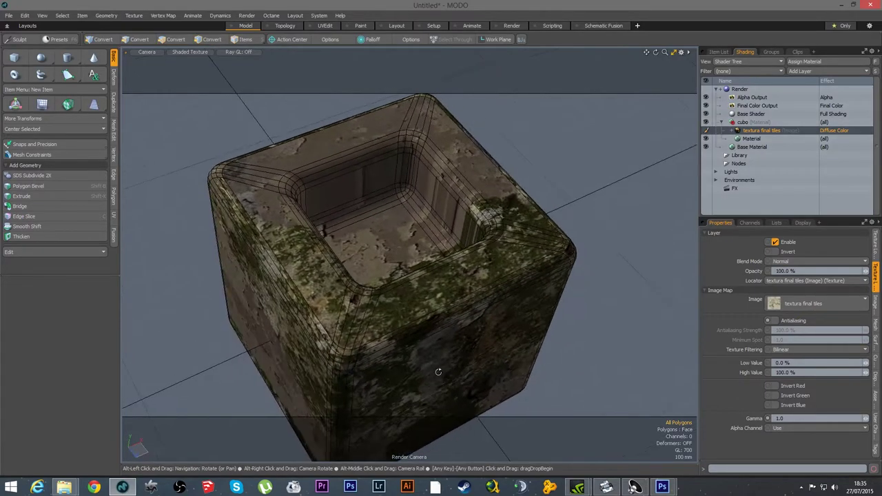
Step: Hide the viewport wireframe overlay on the cube
{"action": "key", "text": "3"}
{"action": "key", "text": "grave"}
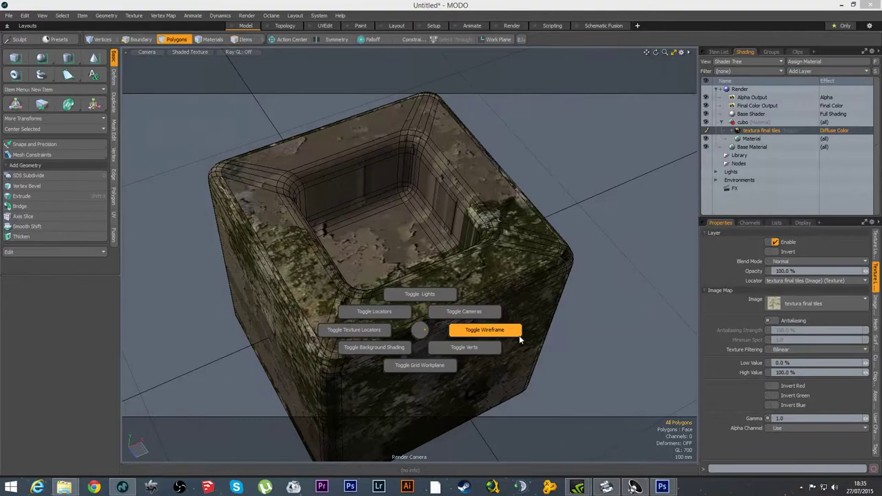
{"action": "left_click", "coordinate": [519, 335]}
{"action": "mouse_move", "coordinate": [390, 421]}
{"action": "left_mouse_down"}
{"action": "mouse_move", "coordinate": [457, 318]}
{"action": "mouse_move", "coordinate": [391, 204]}
{"action": "left_mouse_up"}
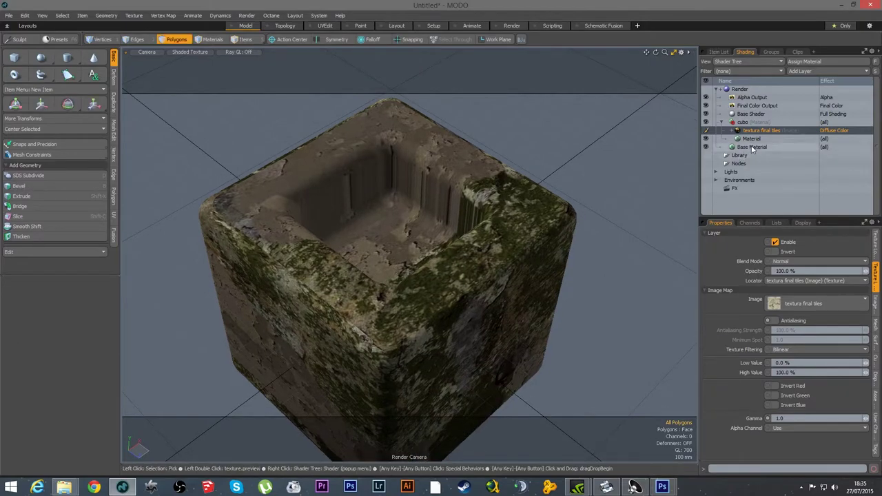
Step: Change the texture locator's projection type from UV Map to Cubic
{"action": "left_click", "coordinate": [876, 249]}
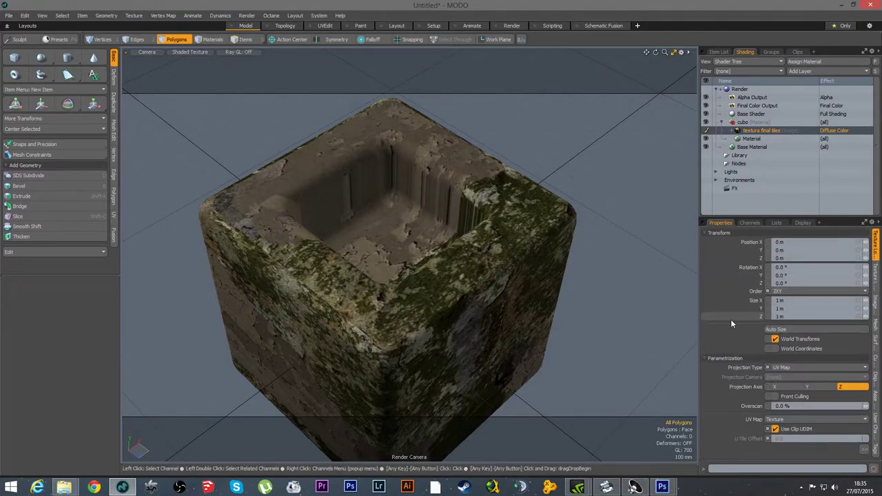
{"action": "left_click", "coordinate": [778, 369]}
{"action": "left_click", "coordinate": [778, 354]}
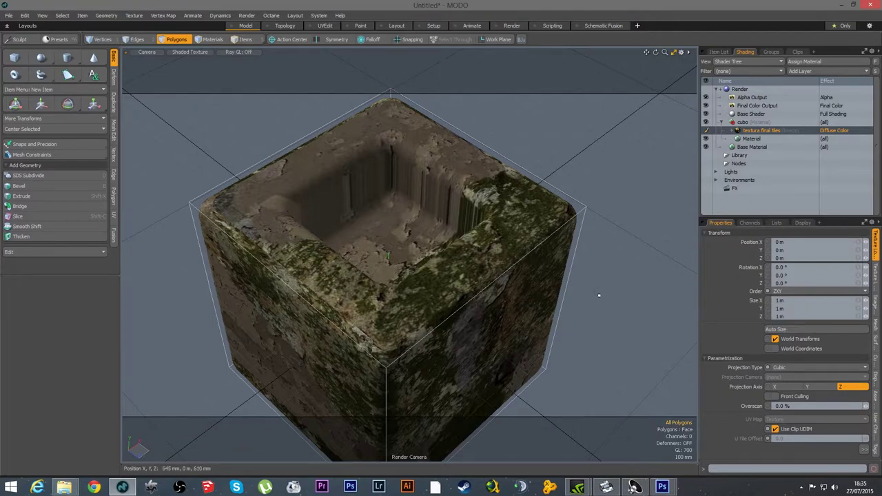
{"action": "mouse_move", "coordinate": [493, 406]}
{"action": "left_mouse_down"}
{"action": "mouse_move", "coordinate": [289, 366]}
{"action": "mouse_move", "coordinate": [412, 249]}
{"action": "mouse_move", "coordinate": [405, 296]}
{"action": "mouse_move", "coordinate": [390, 182]}
{"action": "mouse_move", "coordinate": [388, 315]}
{"action": "mouse_move", "coordinate": [353, 348]}
{"action": "mouse_move", "coordinate": [452, 364]}
{"action": "mouse_move", "coordinate": [297, 247]}
{"action": "mouse_move", "coordinate": [388, 197]}
{"action": "mouse_move", "coordinate": [379, 289]}
{"action": "left_mouse_up"}
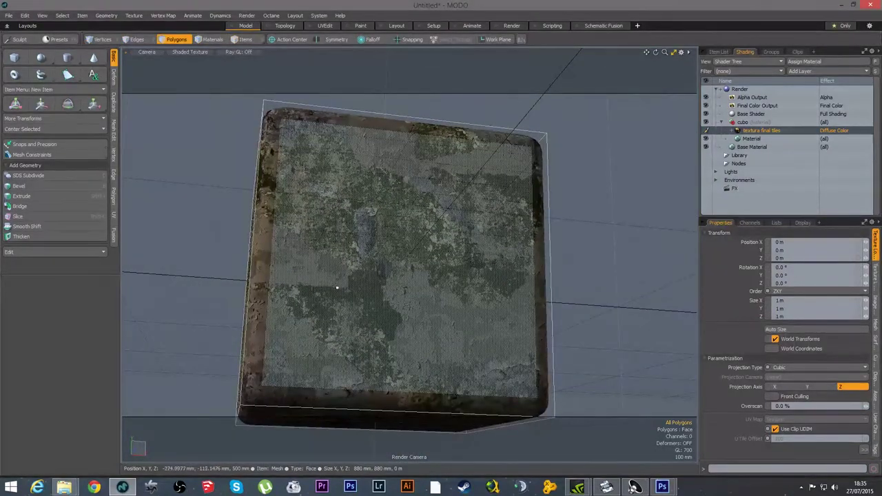
Step: Switch to vertex mode, then zoom and orbit to check the 2.54 m cubic texture on the cube
{"action": "key", "text": "1"}
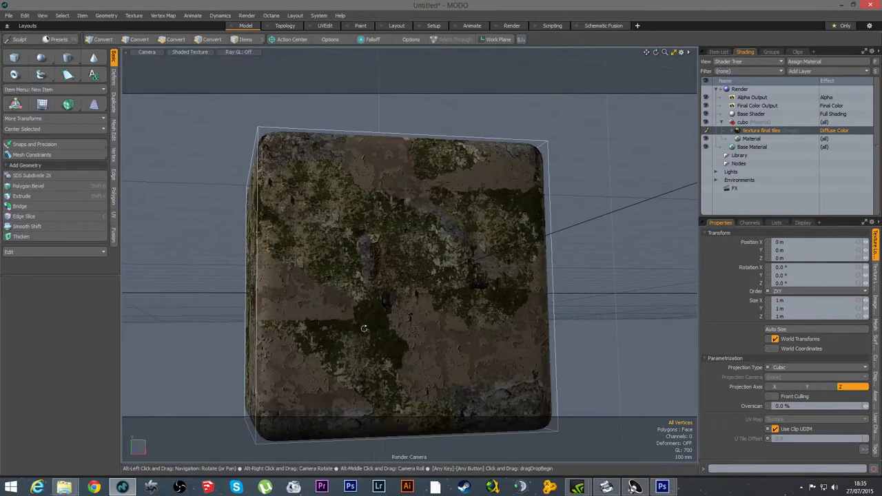
{"action": "scroll", "coordinate": [366, 299], "scroll_direction": "up", "scroll_amount": 5}
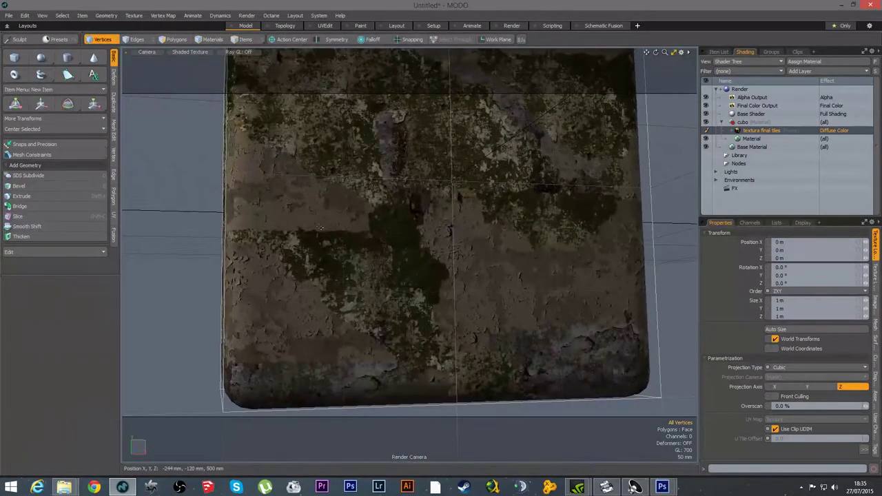
{"action": "scroll", "coordinate": [366, 272], "scroll_direction": "down", "scroll_amount": 2}
{"action": "left_click_drag", "start_coordinate": [366, 272], "coordinate": [295, 242]}
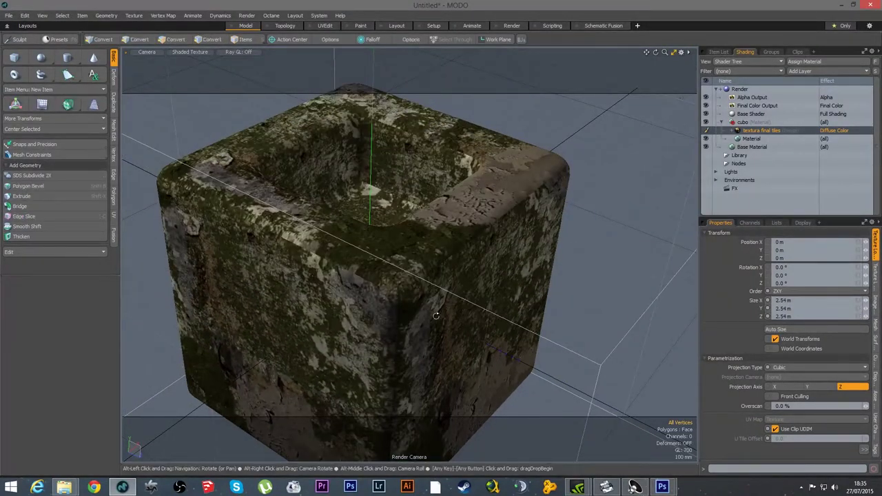
{"action": "mouse_move", "coordinate": [467, 332]}
{"action": "left_mouse_down"}
{"action": "mouse_move", "coordinate": [389, 234]}
{"action": "mouse_move", "coordinate": [349, 269]}
{"action": "mouse_move", "coordinate": [347, 310]}
{"action": "mouse_move", "coordinate": [399, 320]}
{"action": "mouse_move", "coordinate": [295, 278]}
{"action": "mouse_move", "coordinate": [377, 242]}
{"action": "mouse_move", "coordinate": [388, 364]}
{"action": "mouse_move", "coordinate": [529, 358]}
{"action": "left_mouse_up"}
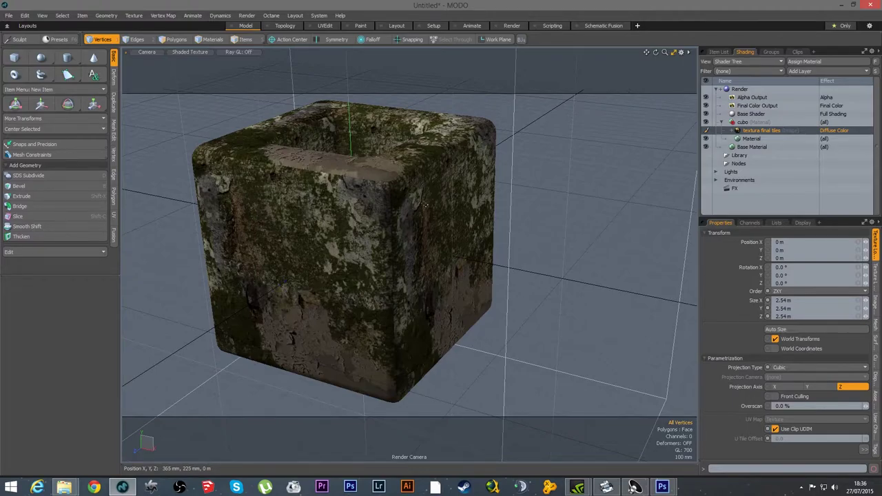
{"action": "mouse_move", "coordinate": [352, 311]}
{"action": "left_mouse_down"}
{"action": "mouse_move", "coordinate": [430, 309]}
{"action": "mouse_move", "coordinate": [323, 354]}
{"action": "mouse_move", "coordinate": [404, 311]}
{"action": "mouse_move", "coordinate": [389, 376]}
{"action": "left_mouse_up"}
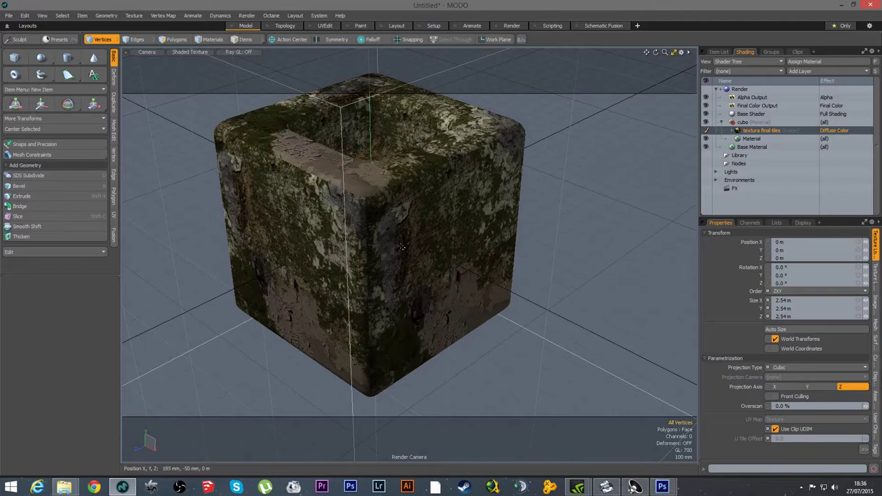
{"action": "left_click_drag", "start_coordinate": [380, 345], "coordinate": [330, 375]}
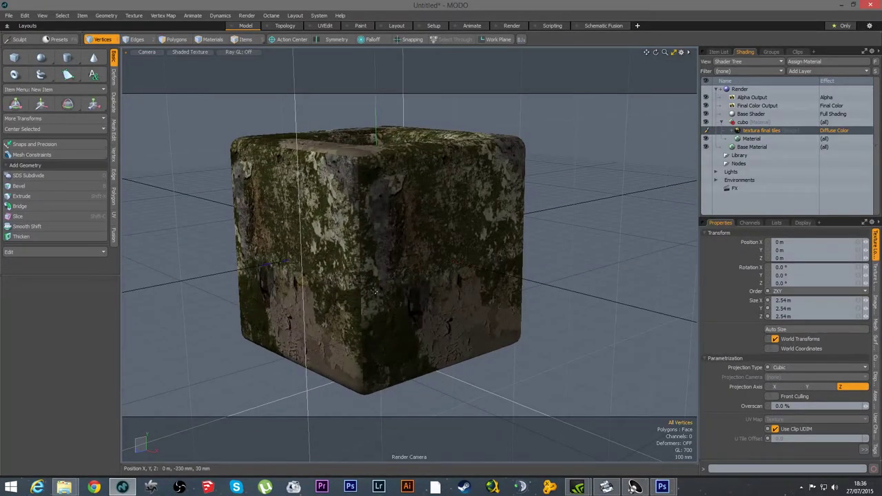
{"action": "left_click_drag", "start_coordinate": [380, 298], "coordinate": [444, 364]}
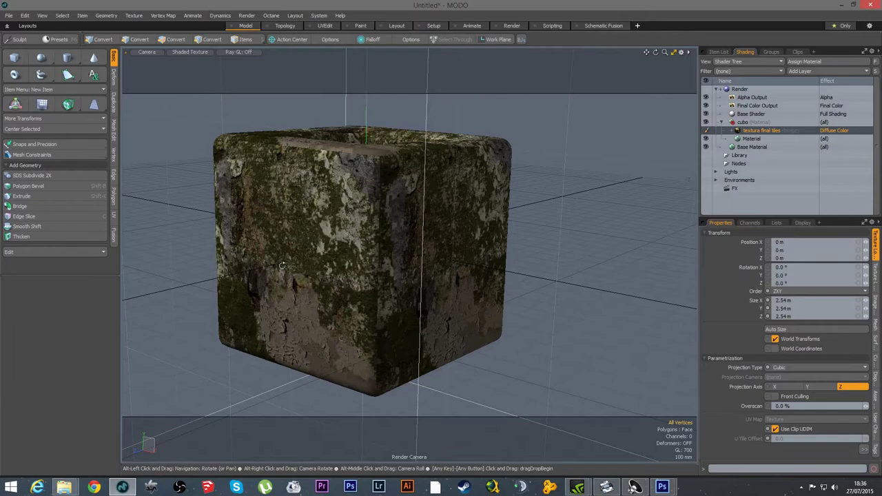
{"action": "left_click_drag", "start_coordinate": [314, 290], "coordinate": [397, 320]}
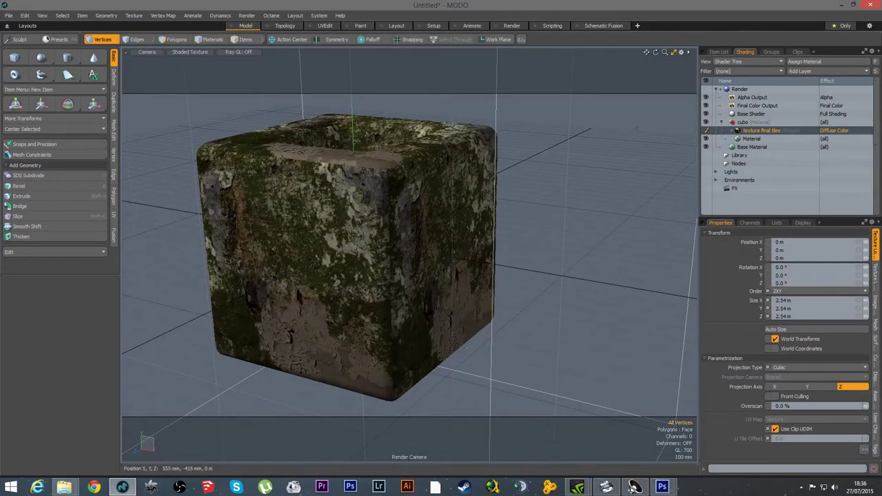
{"action": "mouse_move", "coordinate": [450, 349]}
{"action": "left_mouse_down"}
{"action": "mouse_move", "coordinate": [397, 381]}
{"action": "mouse_move", "coordinate": [382, 319]}
{"action": "mouse_move", "coordinate": [401, 326]}
{"action": "left_mouse_up"}
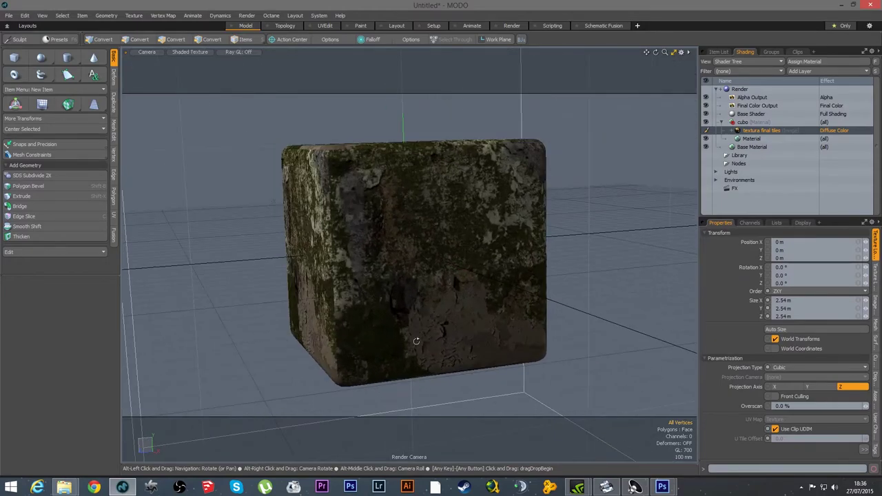
{"action": "mouse_move", "coordinate": [481, 299]}
{"action": "left_mouse_down"}
{"action": "mouse_move", "coordinate": [438, 325]}
{"action": "mouse_move", "coordinate": [319, 244]}
{"action": "left_mouse_up"}
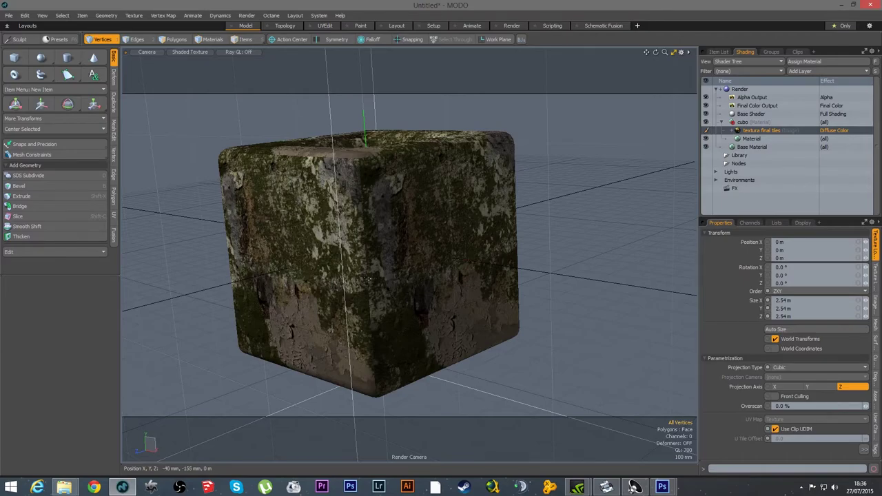
{"action": "left_click_drag", "start_coordinate": [368, 278], "coordinate": [380, 366]}
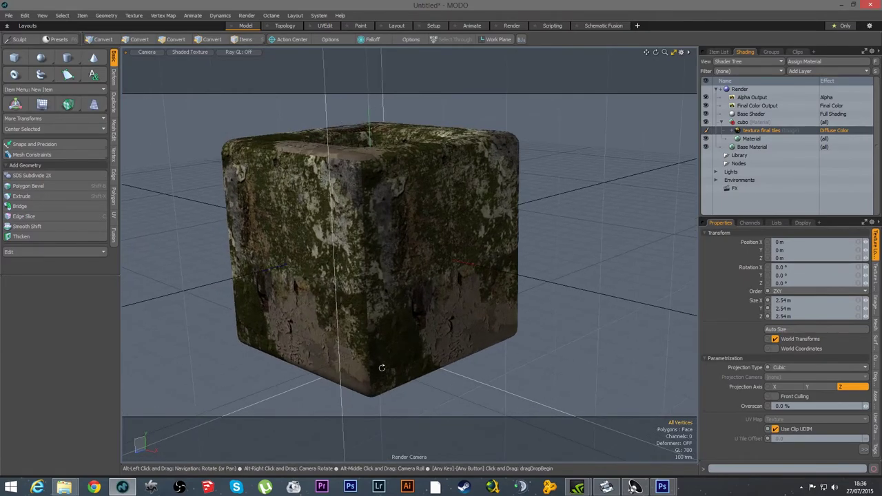
{"action": "left_click_drag", "start_coordinate": [447, 276], "coordinate": [476, 304]}
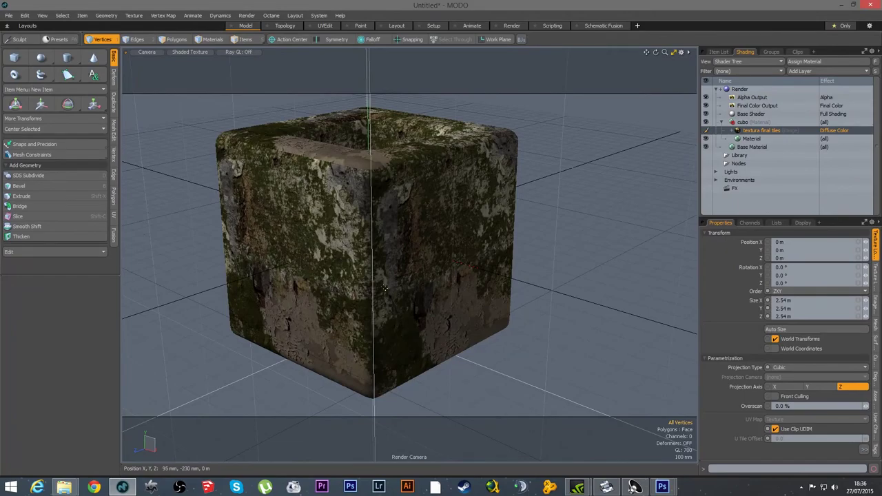